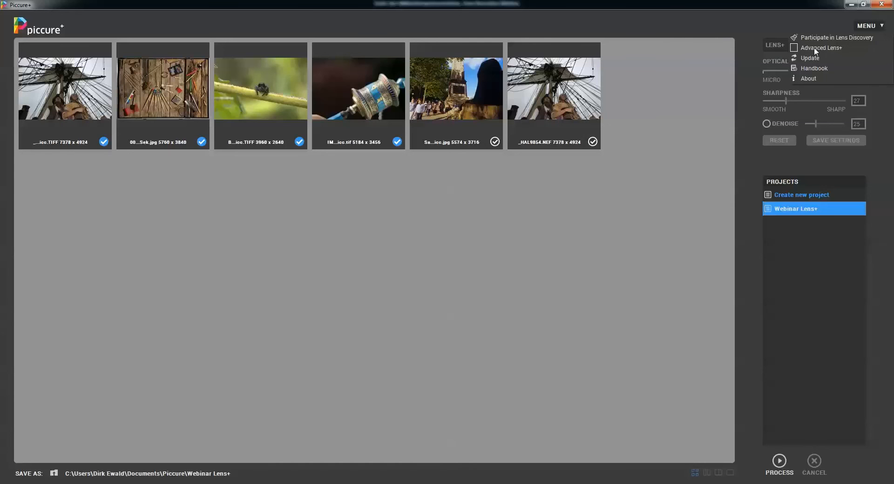
- Switch the Advanced Lens+ option on, off and on again, leaving the advanced settings enabled
left_click(814, 47)
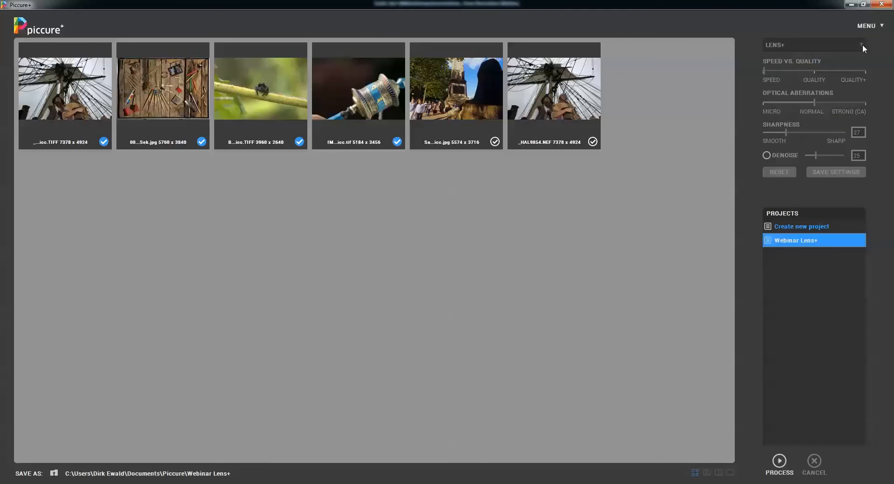
left_click(869, 26)
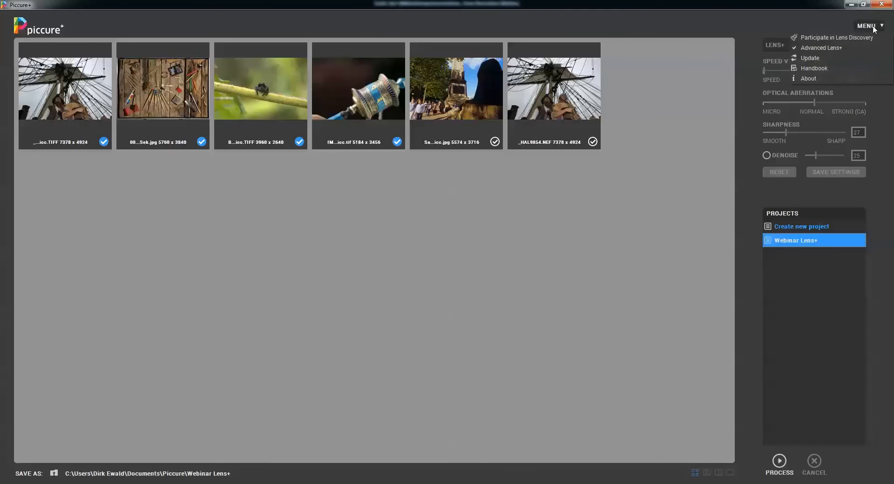
left_click(837, 49)
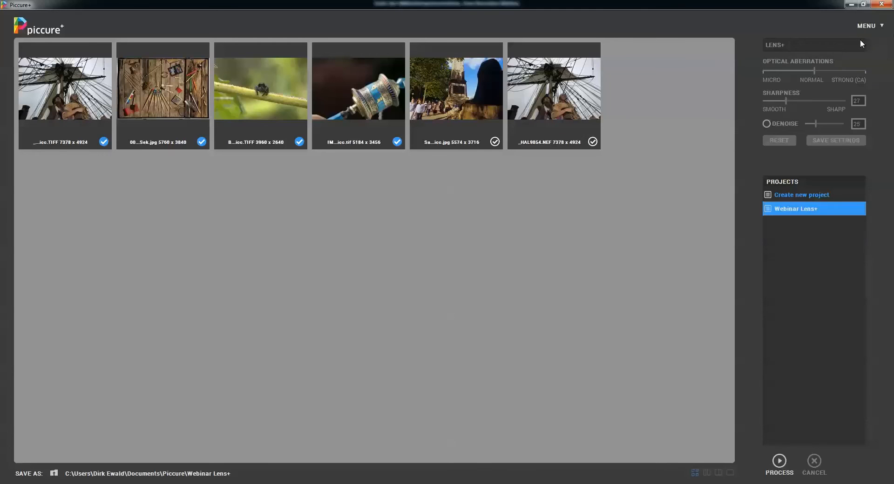
left_click(883, 30)
left_click(838, 48)
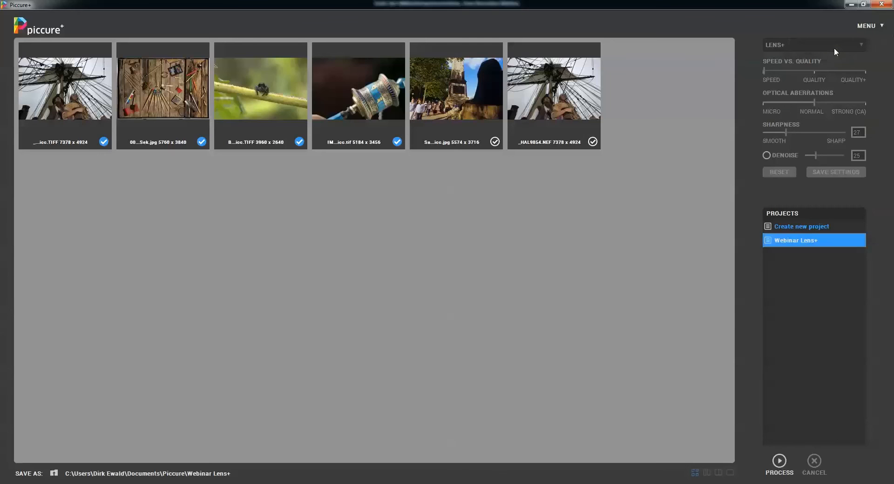
- View the program's version and copyright information and close it
left_click(883, 27)
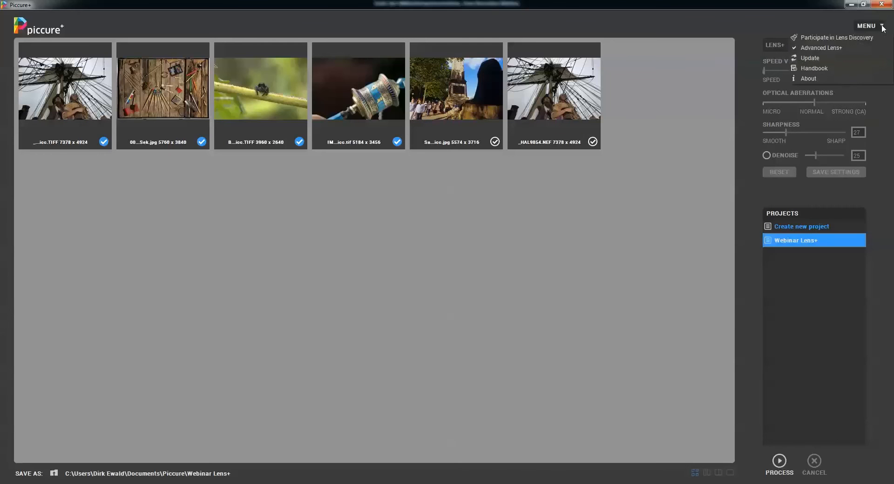
left_click(811, 78)
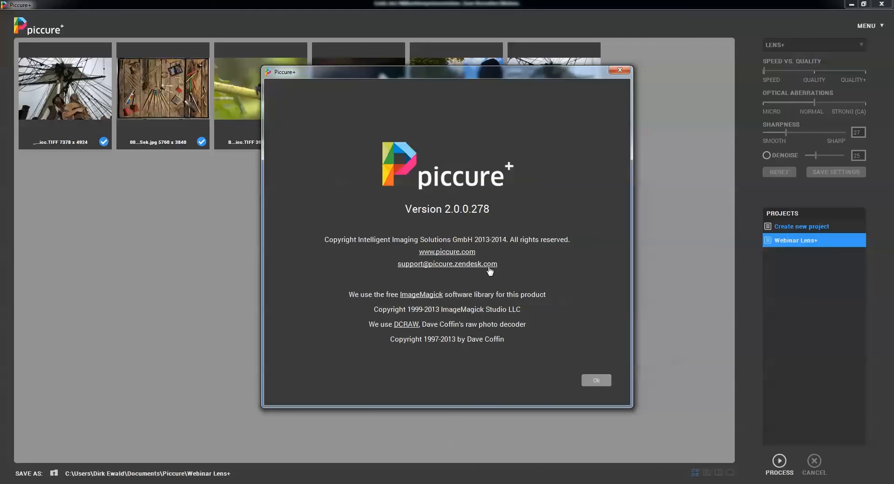
left_click(596, 381)
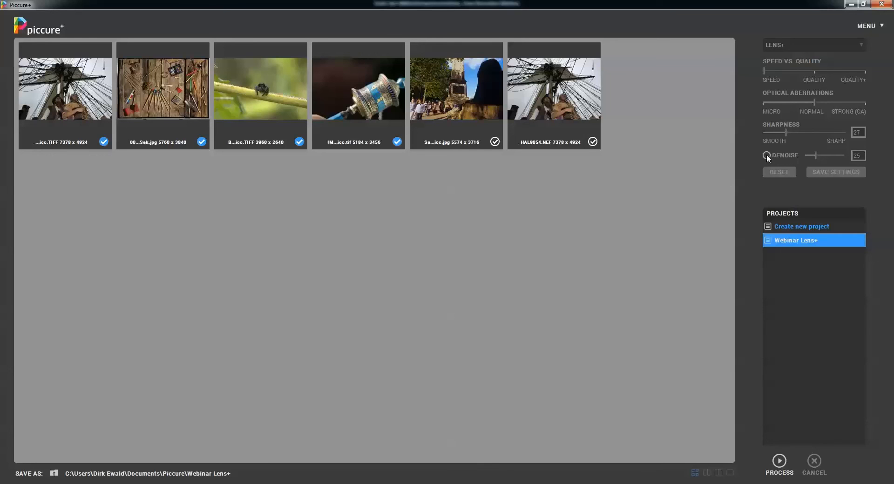
- Open the _HAL9854.NEF ship photo and show the rigging in its upper-left corner at 100% zoom
left_click(591, 130)
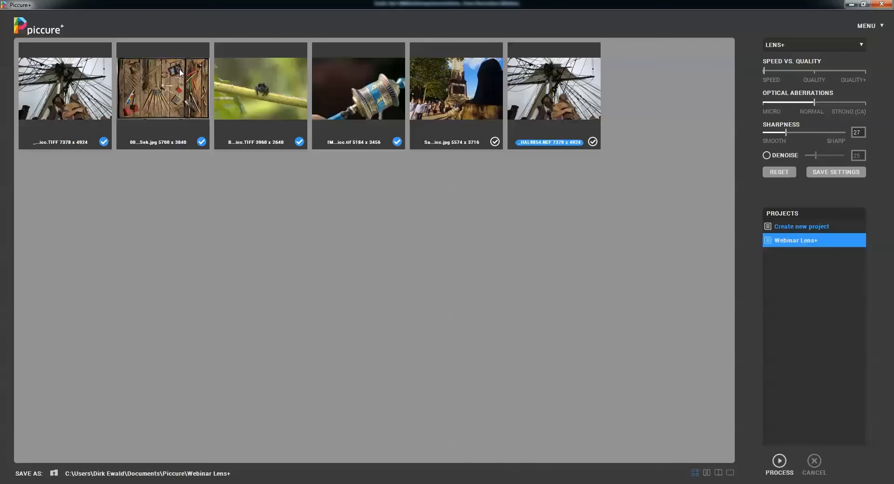
double_click(549, 88)
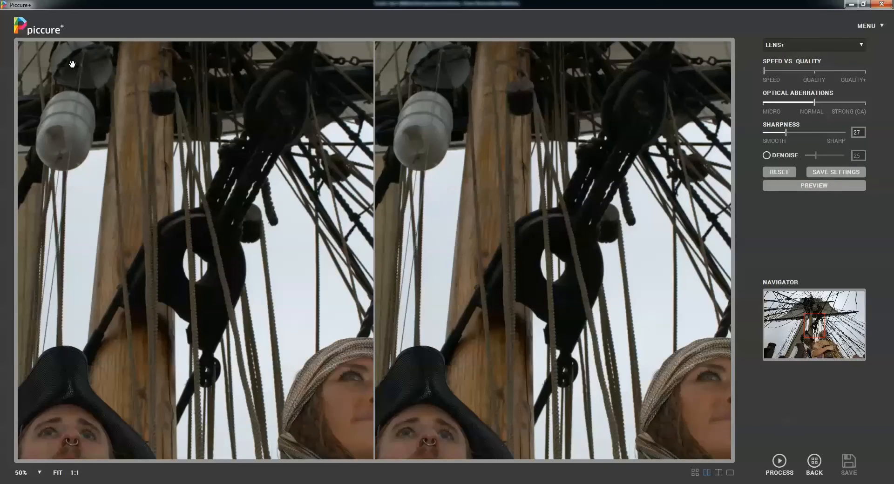
left_click_drag(71, 64, 693, 263)
left_click_drag(152, 163, 537, 396)
left_click_drag(529, 276, 538, 309)
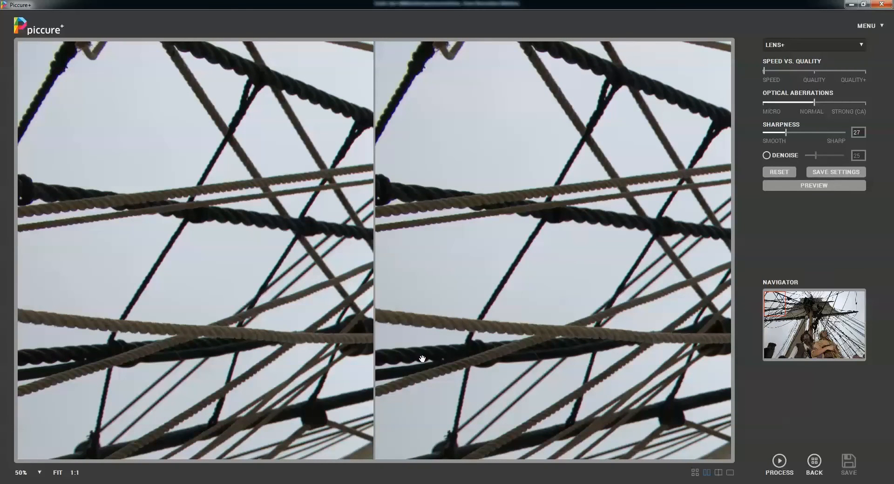
left_click(40, 473)
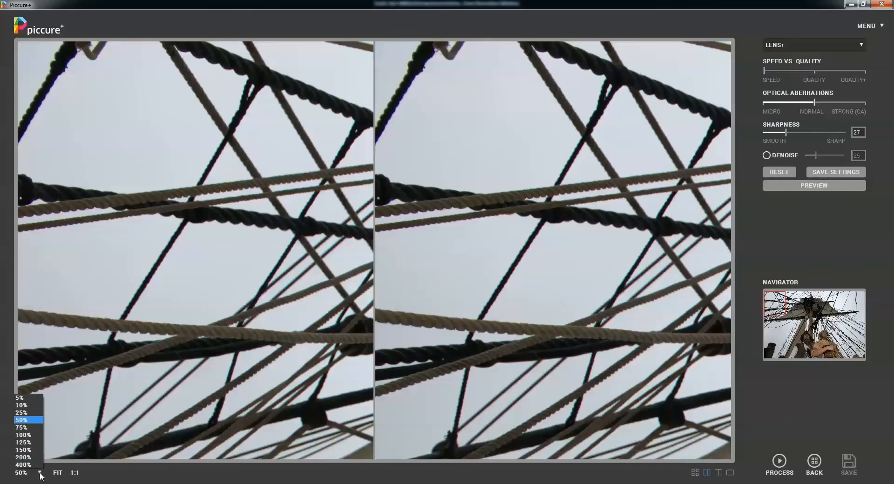
left_click(28, 435)
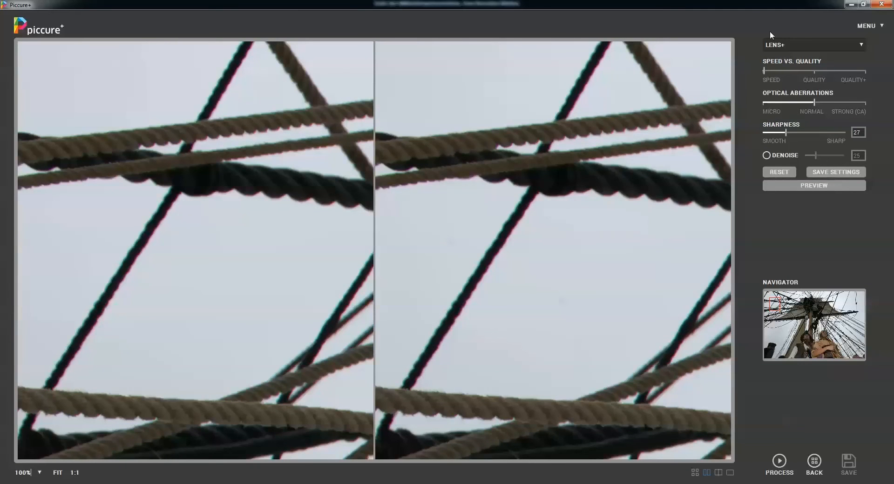
- Preview the lens correction at the Speed setting and again with Speed vs. Quality set to Quality+
left_click(804, 186)
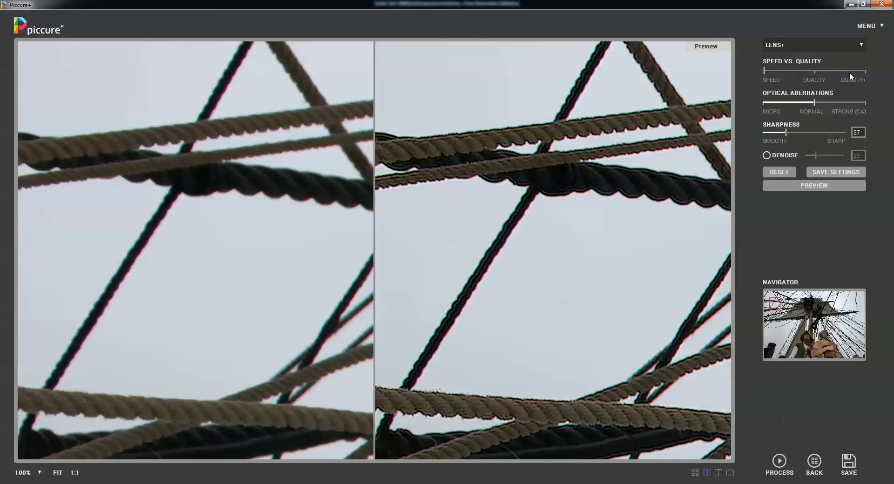
left_click(863, 71)
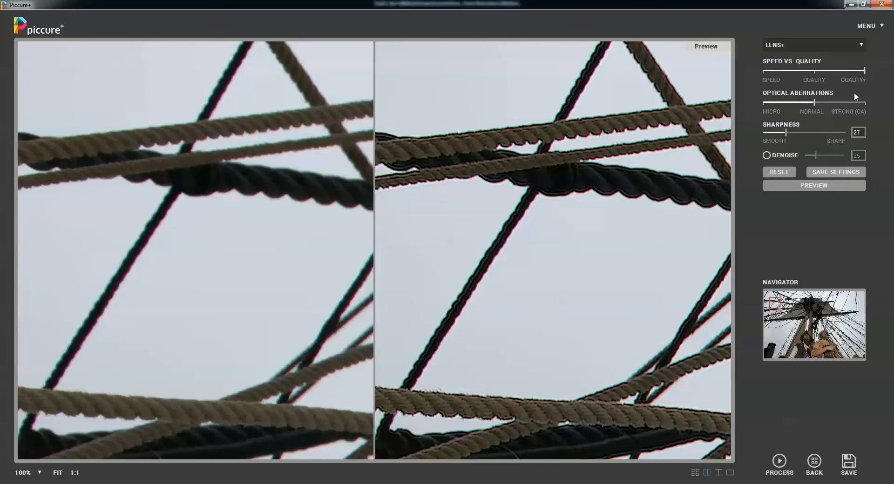
left_click(815, 187)
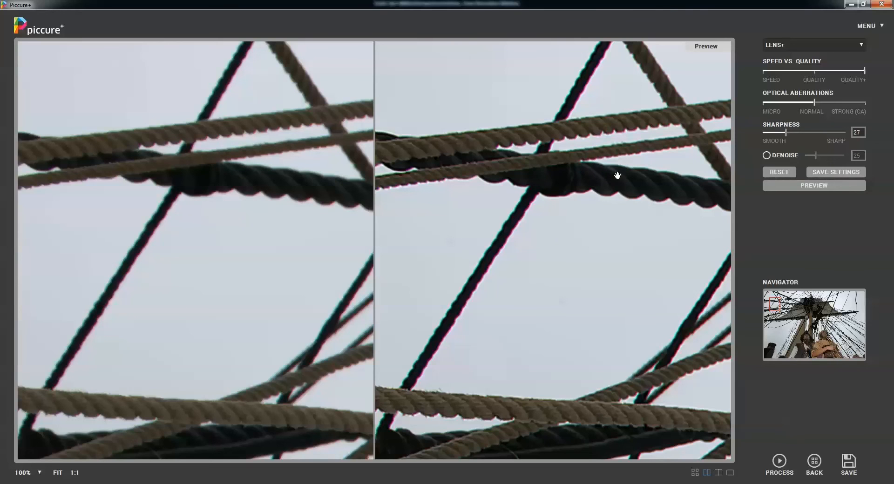
- Compare the original and corrected rigging in the split view and the single-image view
left_click(719, 473)
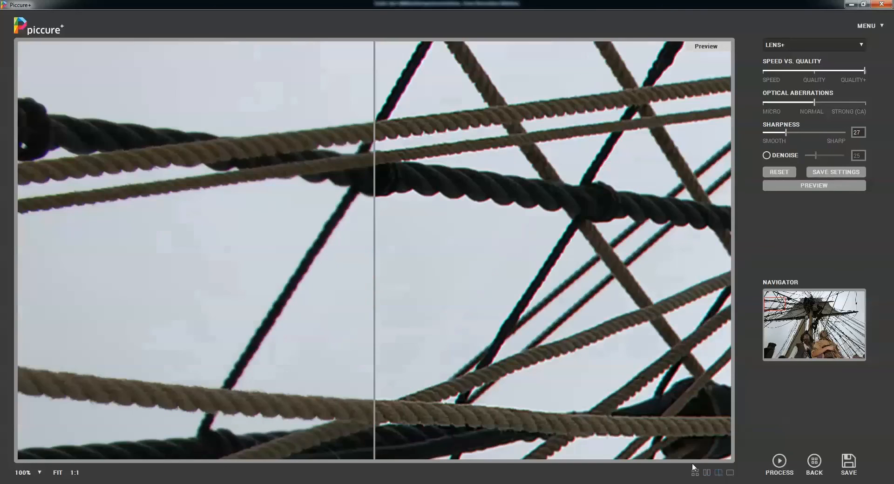
left_click_drag(489, 297, 473, 221)
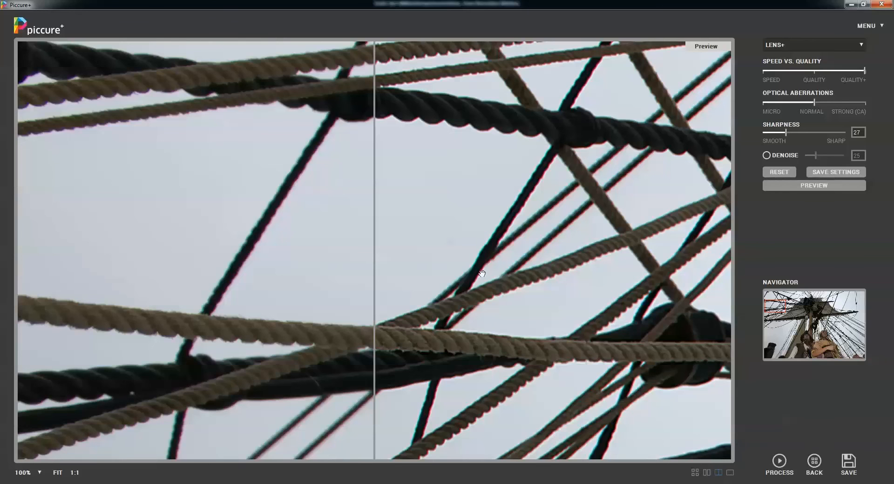
mouse_move(482, 273)
left_mouse_down()
mouse_move(494, 264)
mouse_move(459, 254)
mouse_move(273, 255)
mouse_move(488, 270)
left_mouse_up()
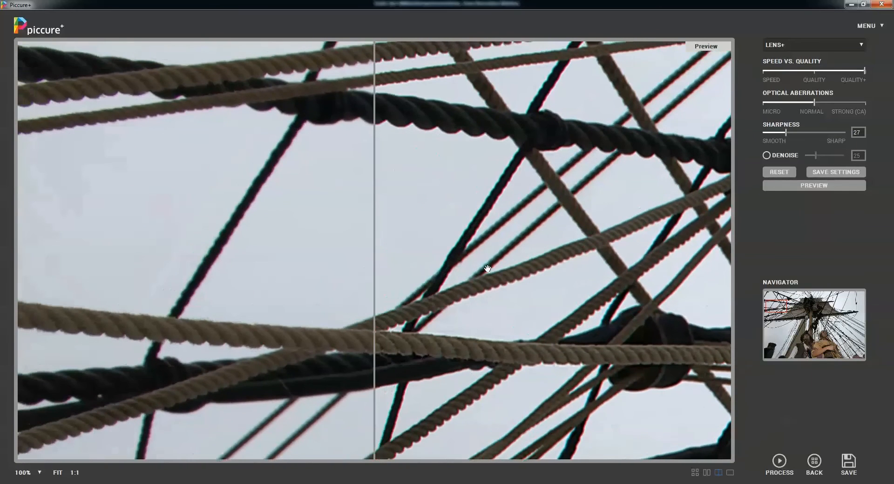
left_click(732, 473)
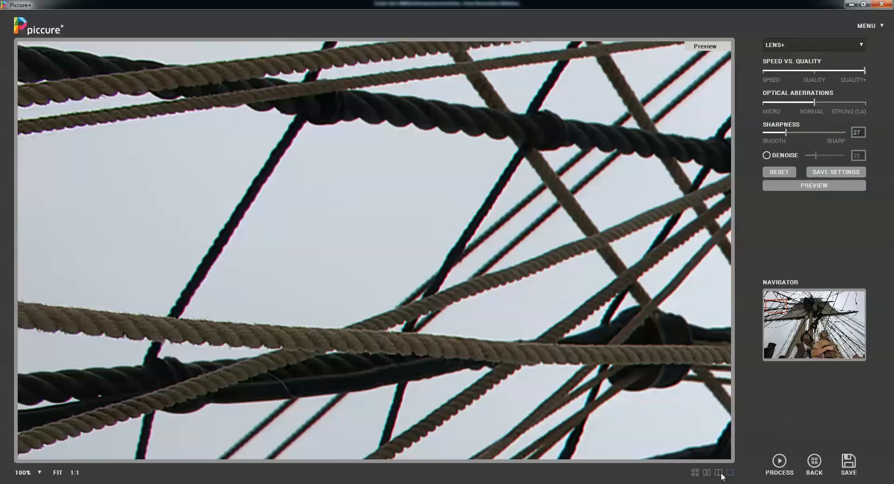
left_click(722, 474)
left_click_drag(587, 269, 496, 273)
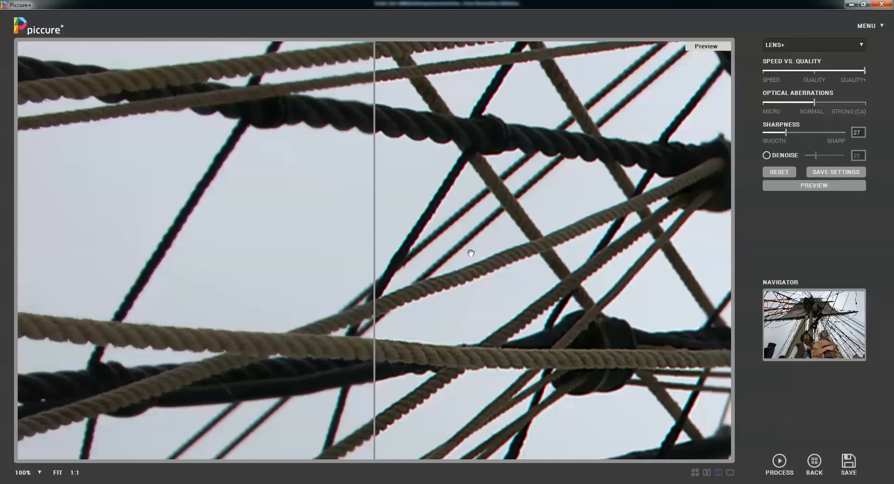
- Set Optical Aberrations to Strong (CA) and preview the correction on the rigging
left_click(863, 102)
left_click(808, 186)
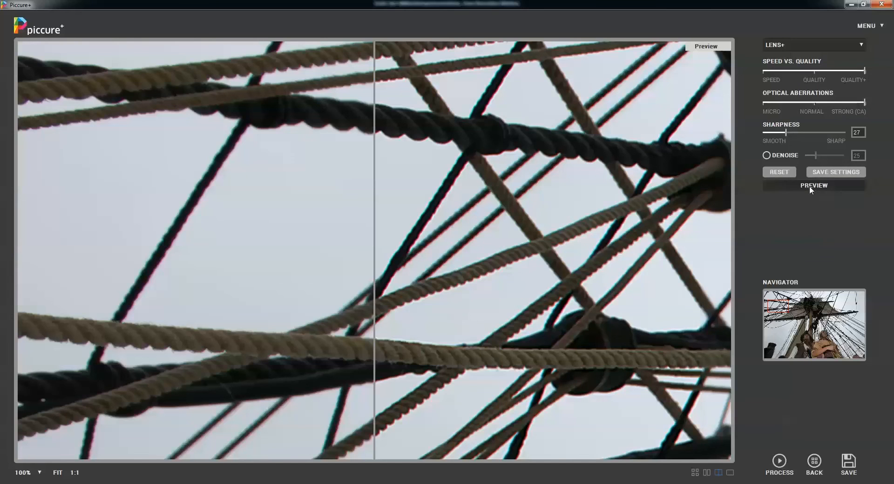
left_click(809, 186)
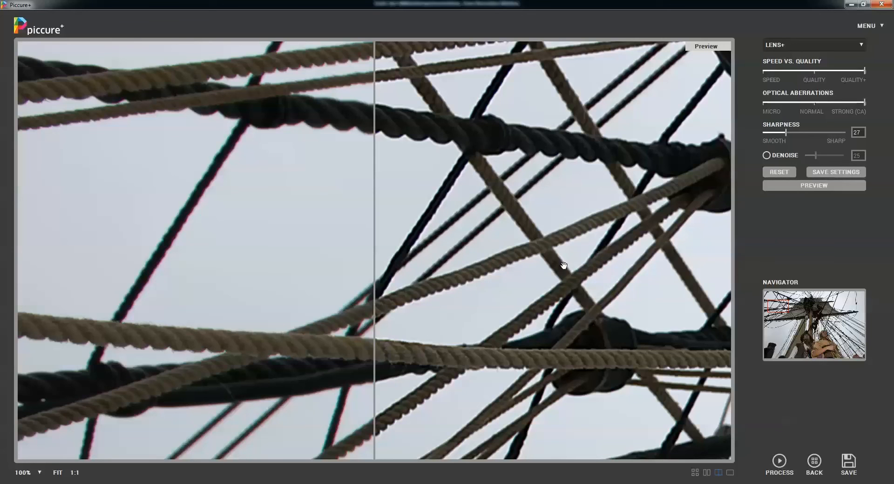
- Start processing the full ship photo and cancel the run
left_click(782, 465)
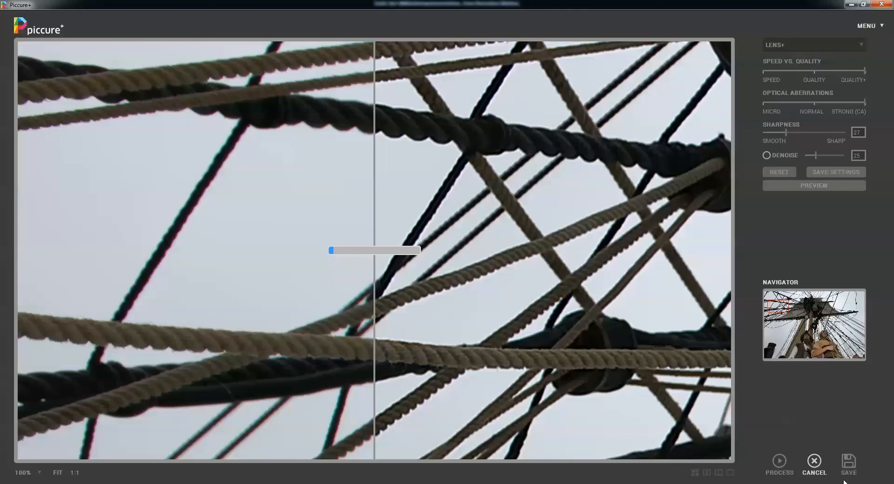
left_click(814, 465)
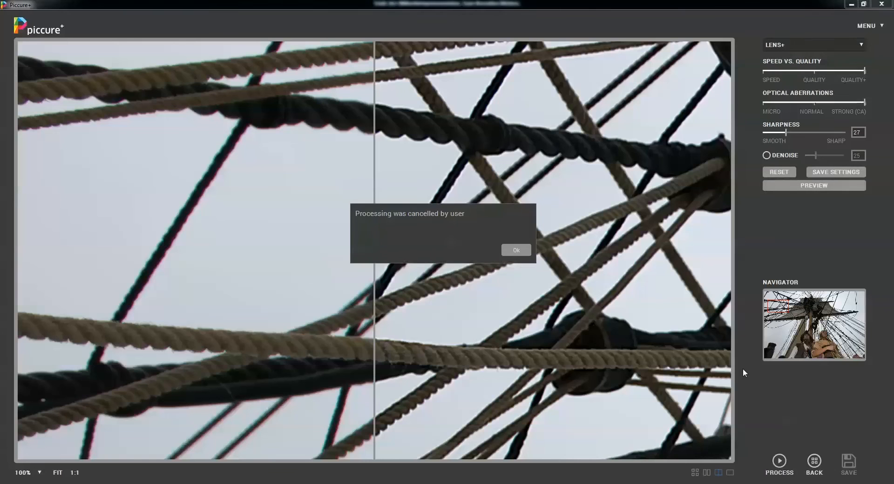
left_click(515, 252)
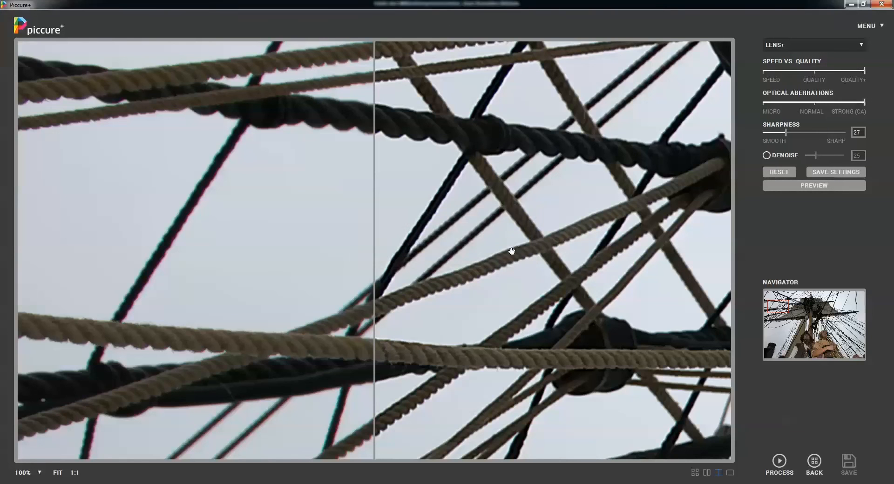
- Return to the image overview and toggle the processing marks of the monument JPG and the NEF photo off and back on
left_click(814, 460)
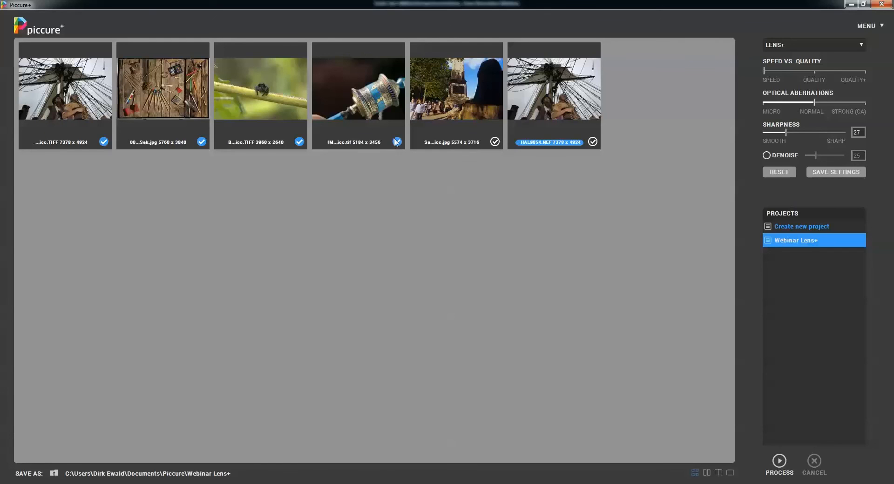
left_click(495, 142)
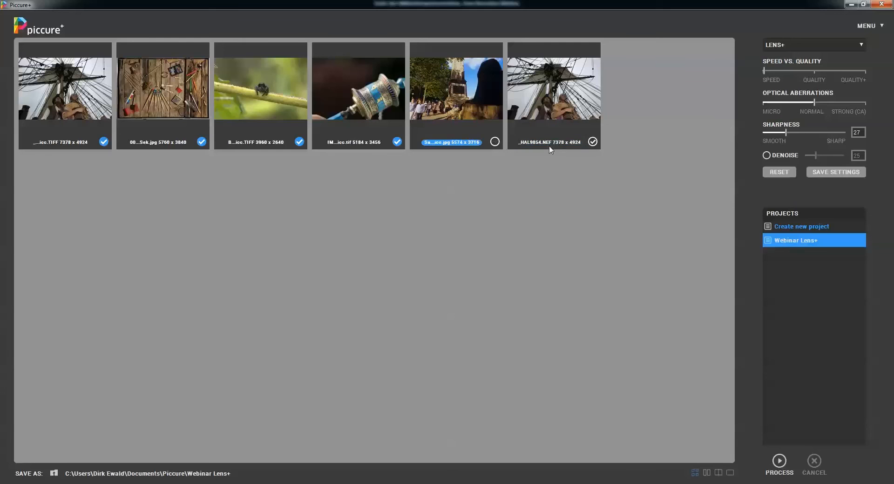
left_click(593, 142)
left_click(592, 142)
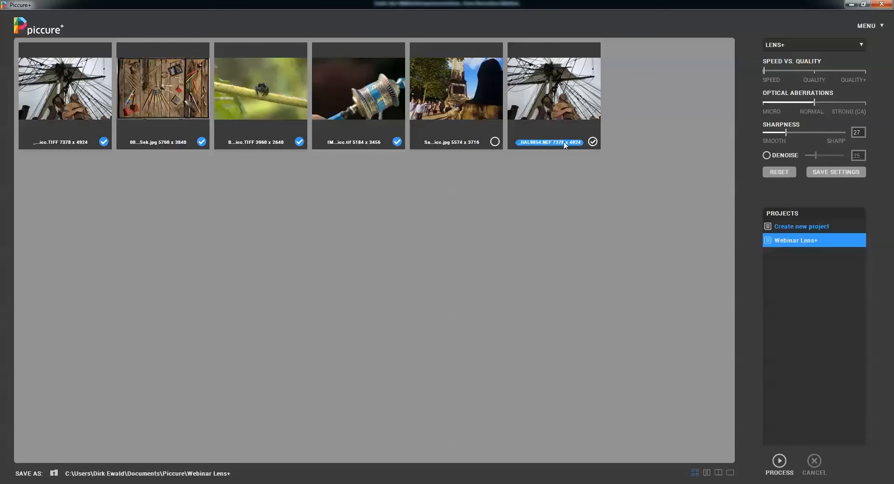
left_click(495, 142)
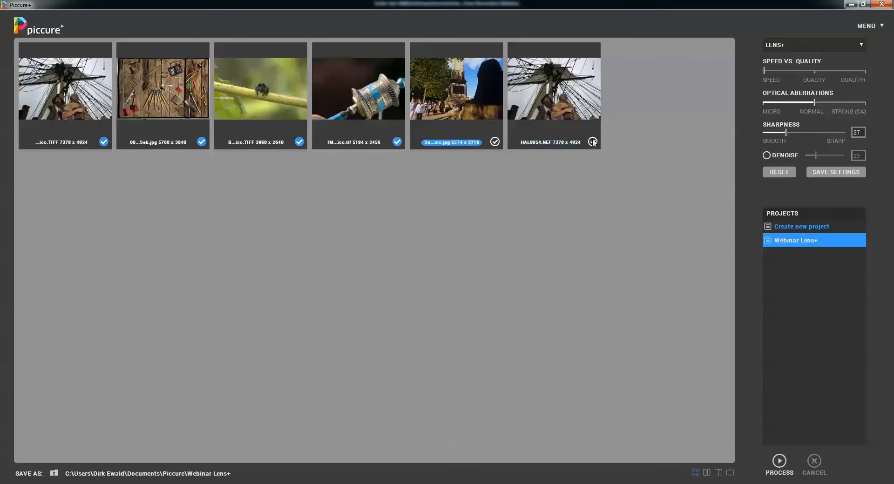
- Open the monument JPG photo and show the sky beside the obelisk at 100% zoom
left_click(568, 96)
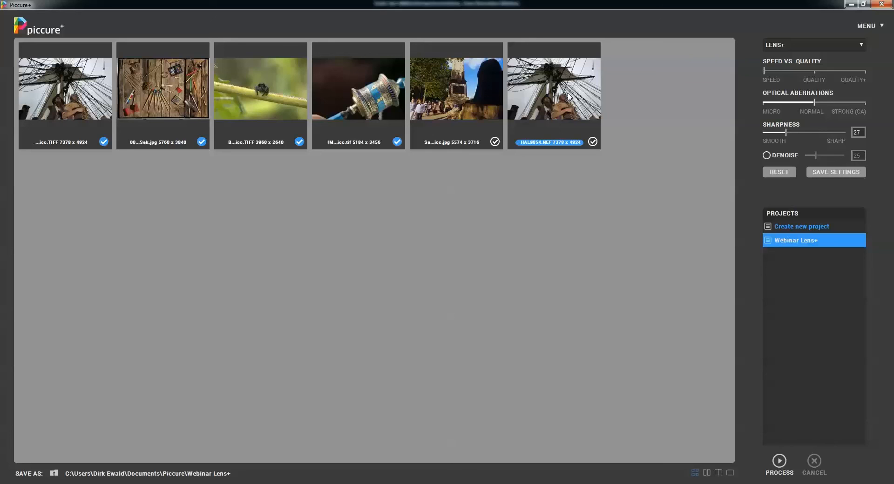
left_click(468, 92)
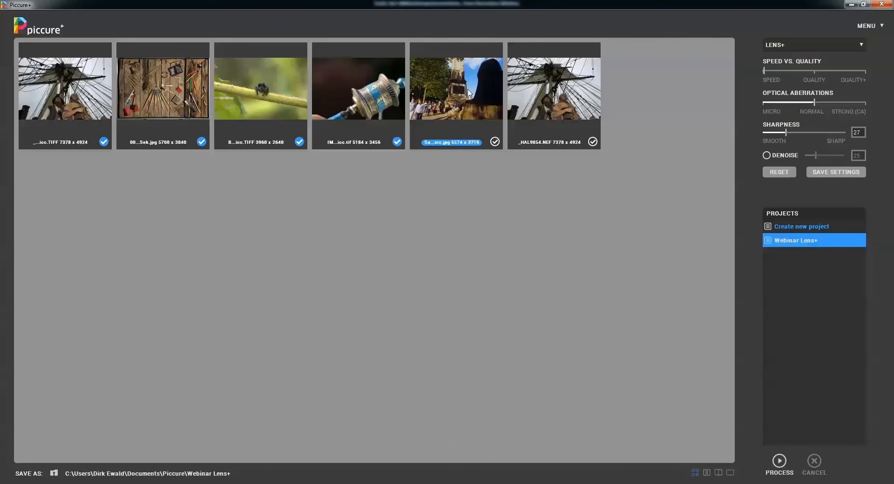
double_click(469, 92)
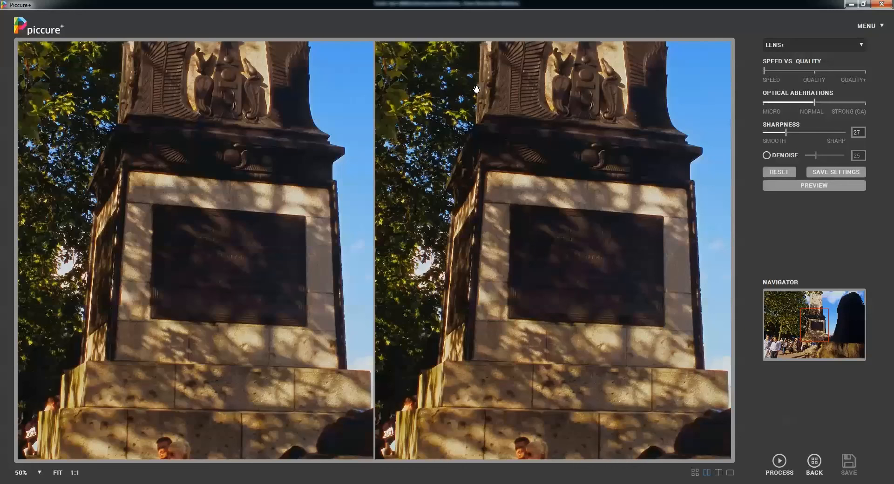
left_click_drag(512, 115, 430, 344)
mouse_move(570, 193)
left_mouse_down()
mouse_move(405, 228)
mouse_move(458, 242)
left_mouse_up()
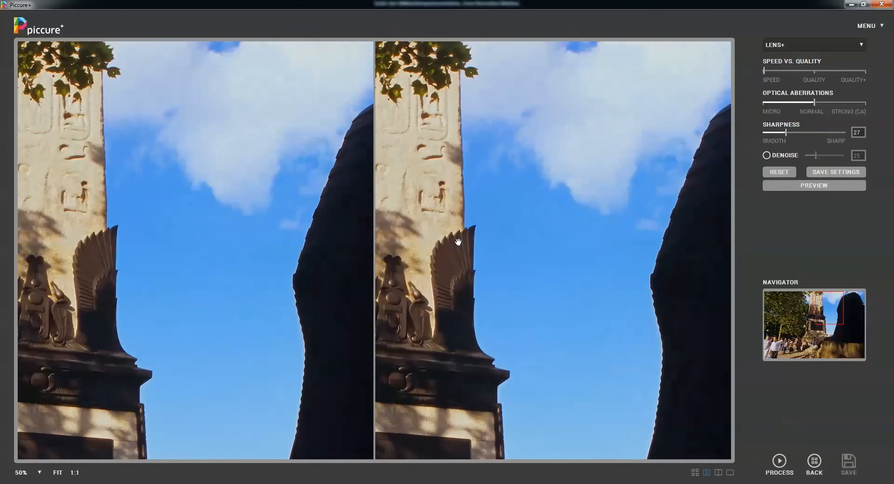
left_click(40, 473)
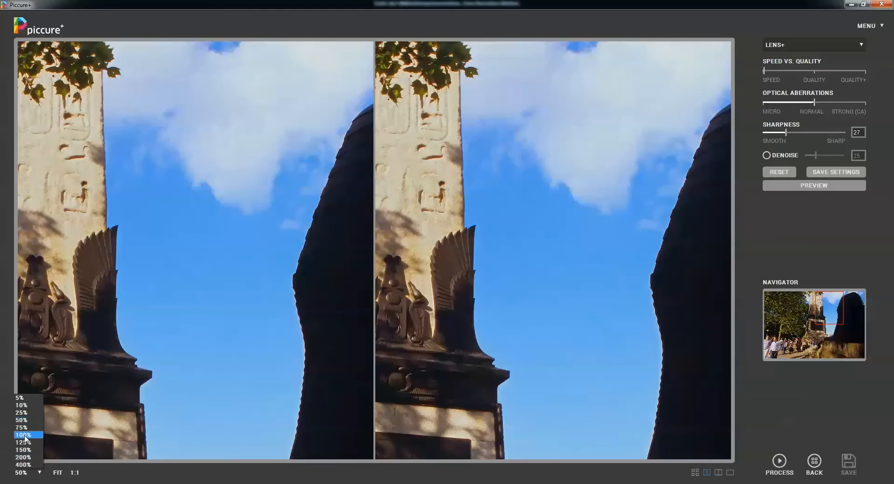
left_click(23, 433)
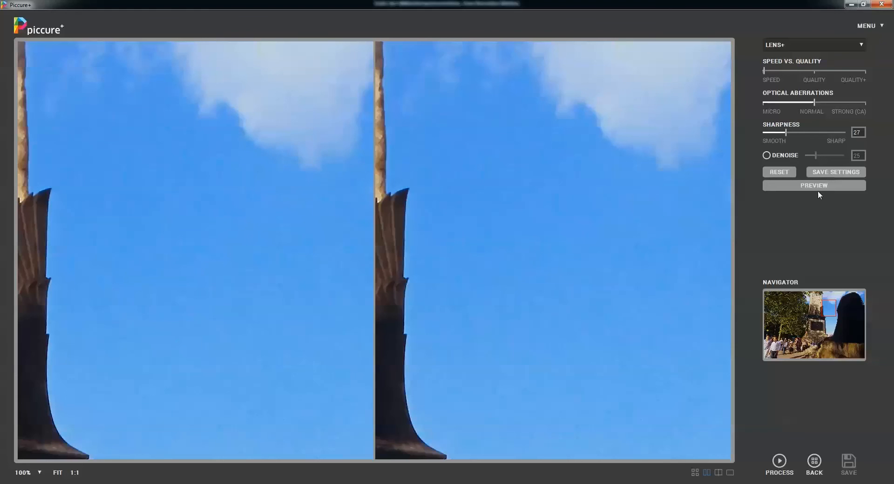
- Set Optical Aberrations to Micro, enable Denoise and preview the result on the sky area
left_click(770, 103)
left_click(766, 155)
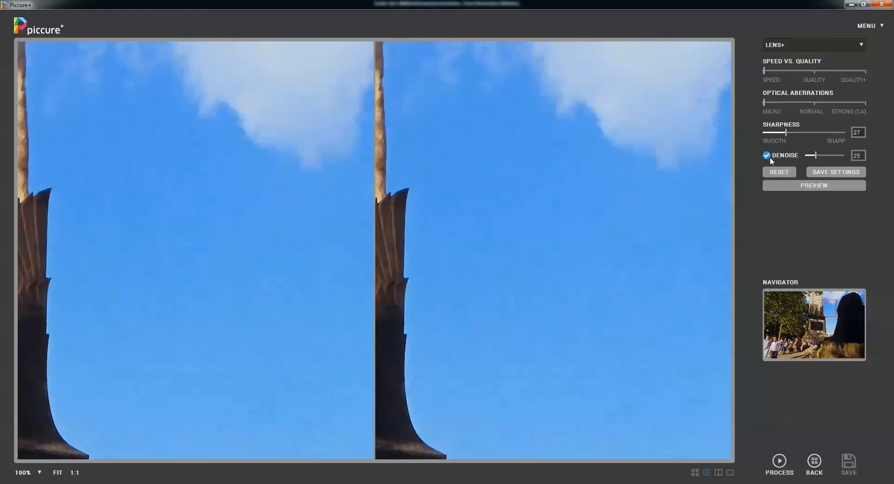
left_click(800, 188)
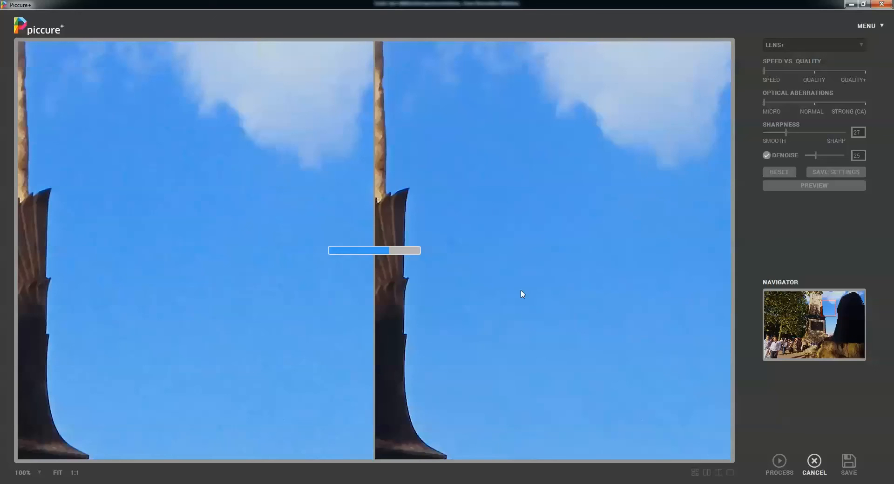
- Cancel the running preview and return to the image overview, saving the monument photo's changes
left_click(815, 462)
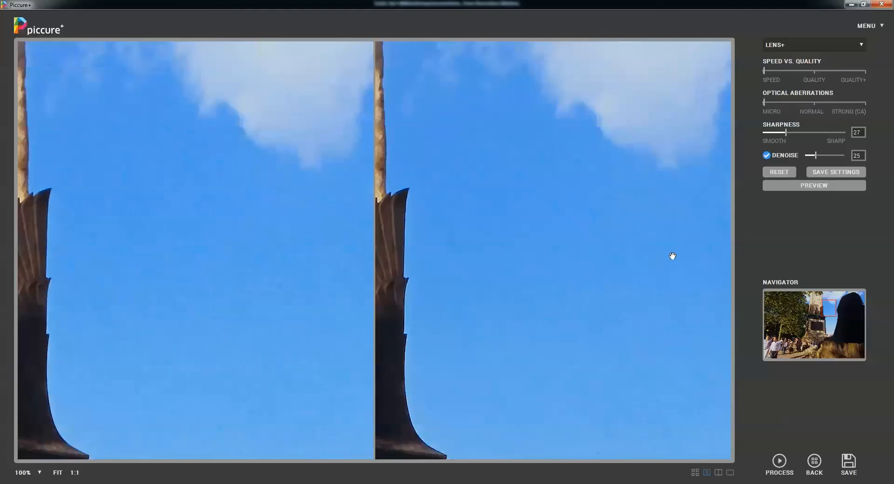
left_click(818, 469)
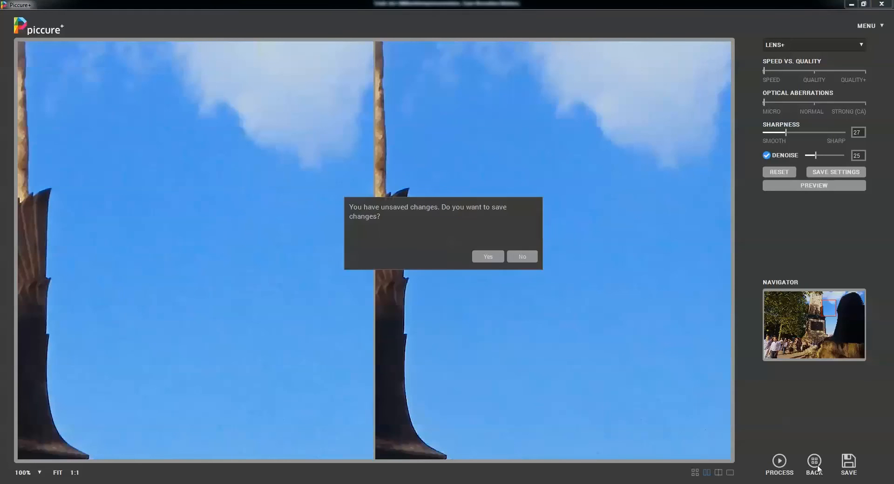
left_click(488, 256)
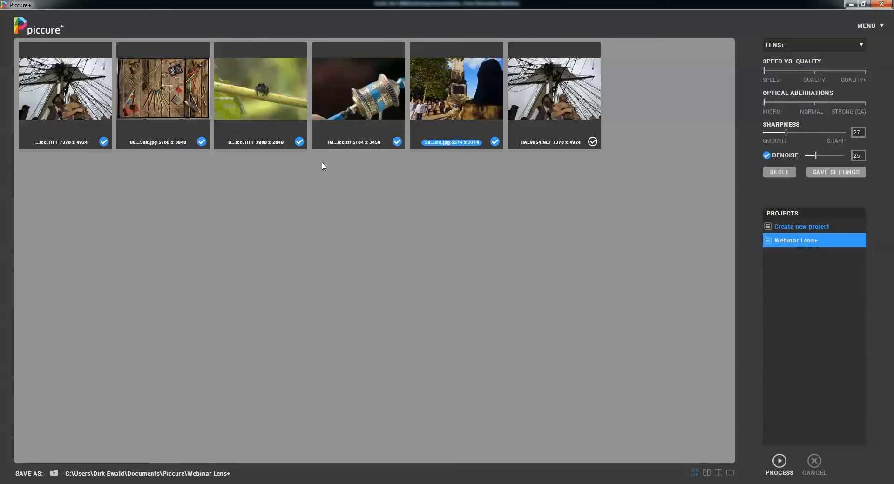
- Open the spider TIFF photo and show it in the split before/after view with the spider on the corrected side
double_click(260, 90)
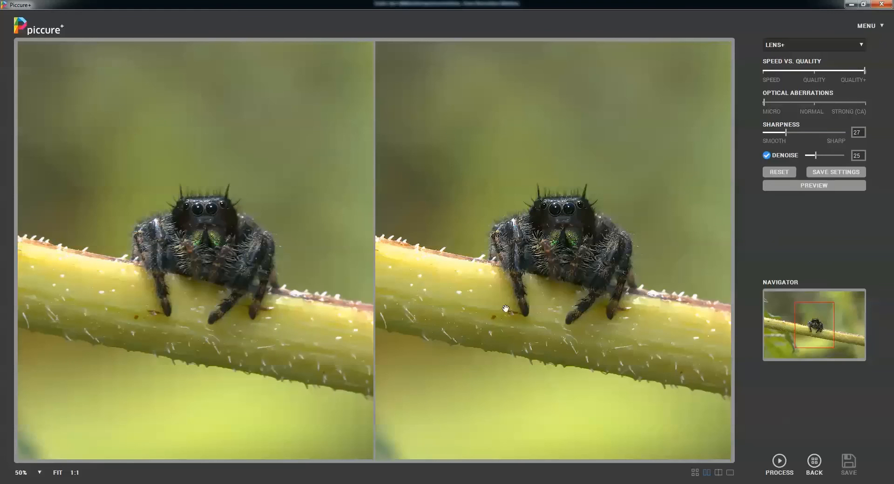
left_click(718, 472)
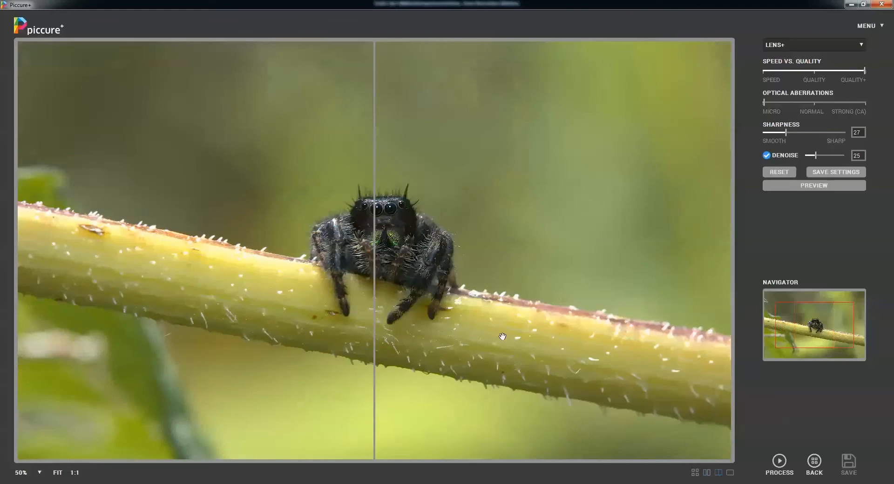
left_click_drag(410, 249, 471, 240)
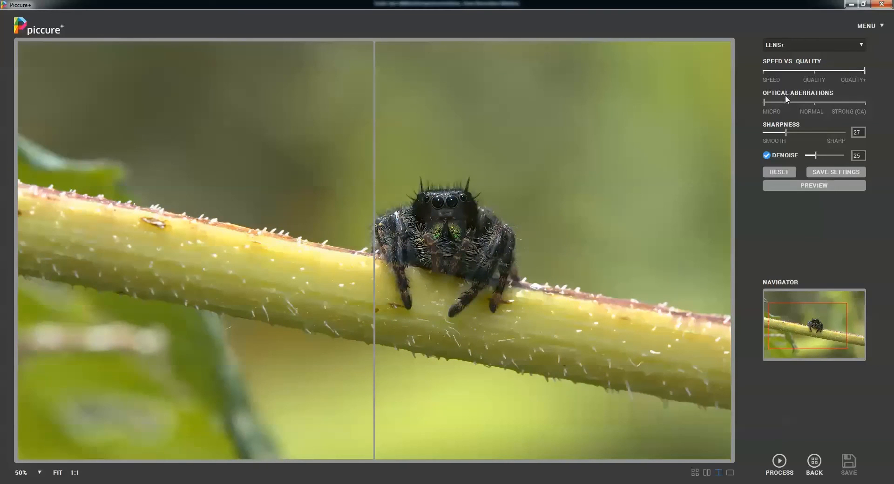
- Set Optical Aberrations to Normal for the spider photo, start a preview and dismiss the cancellation notice
left_click(813, 101)
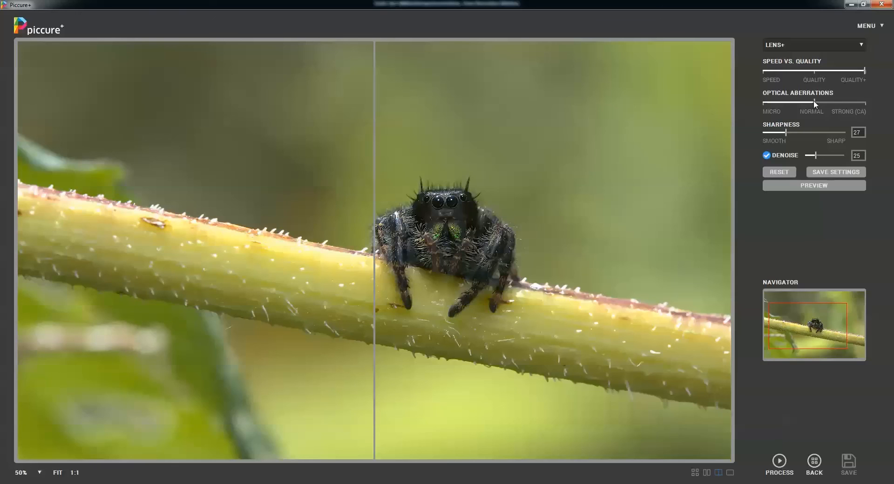
left_click(823, 186)
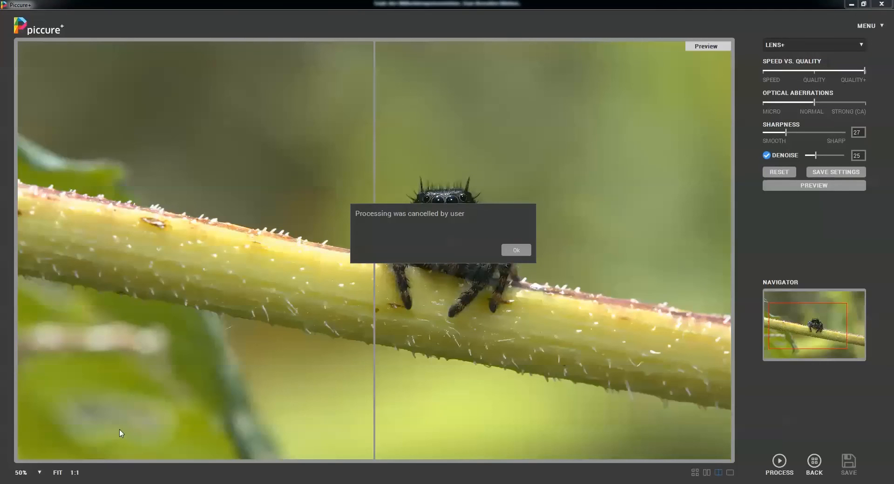
left_click(527, 247)
- Examine the edge of the stem beside the spider at 100% zoom, comparing the original and previewed halves
left_click(39, 473)
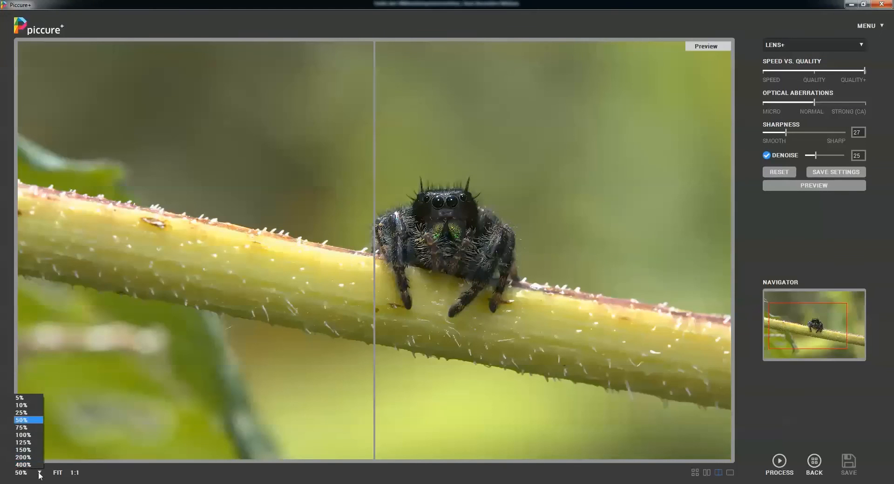
left_click(23, 428)
left_click_drag(503, 188, 137, 182)
left_click_drag(314, 217, 881, 275)
left_click_drag(291, 239, 514, 284)
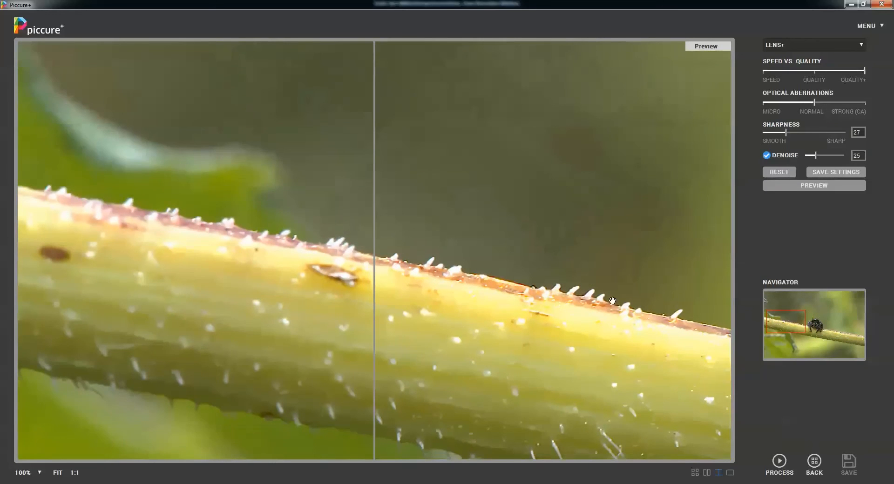
left_click_drag(334, 151, 341, 215)
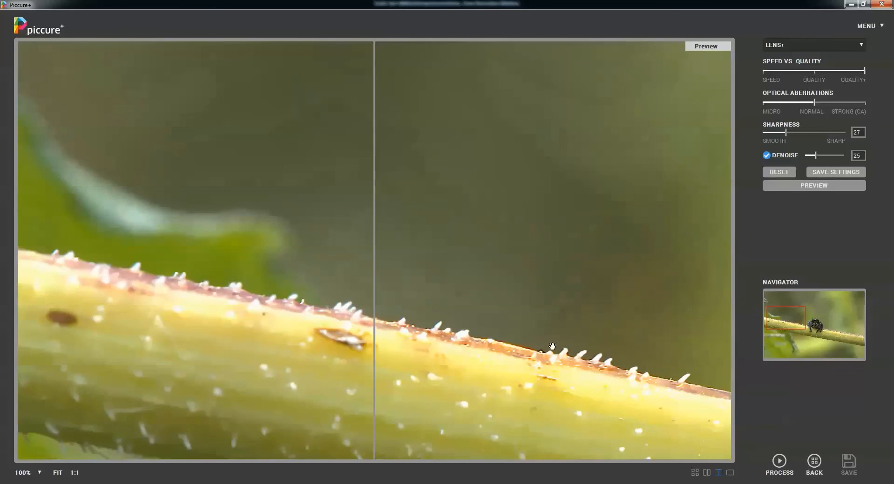
left_click_drag(588, 366, 580, 329)
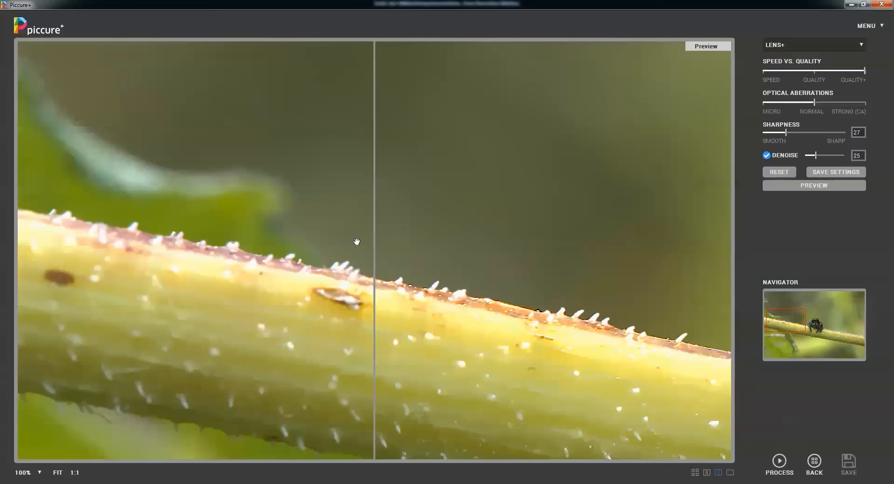
left_click_drag(357, 241, 473, 247)
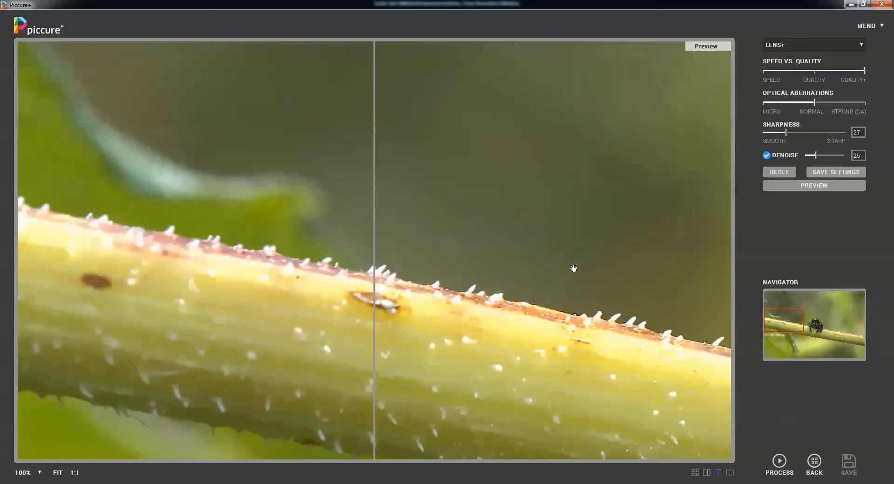
- Return to the image overview and create a new project named Motion+
left_click(815, 466)
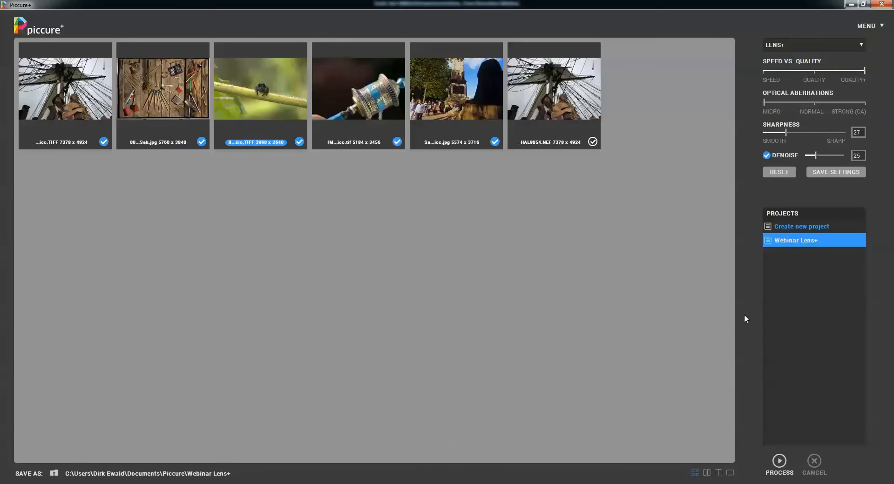
left_click(794, 230)
left_click(793, 229)
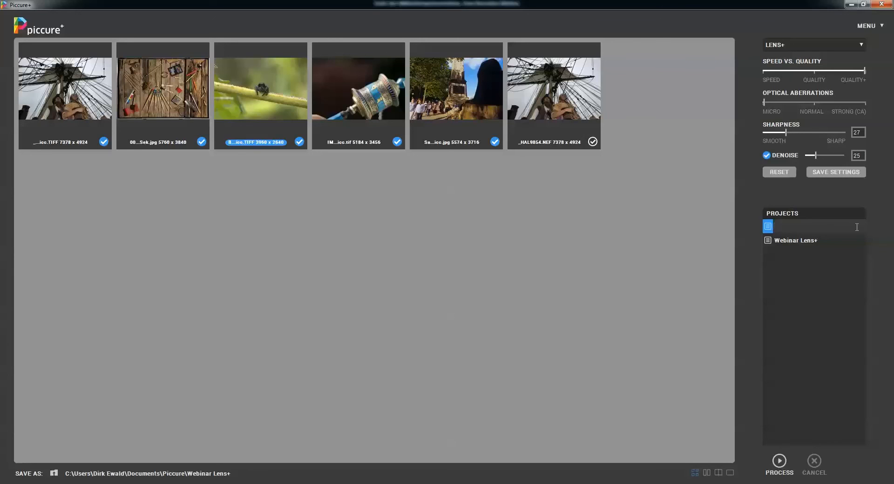
type("Motion+")
key("Return")
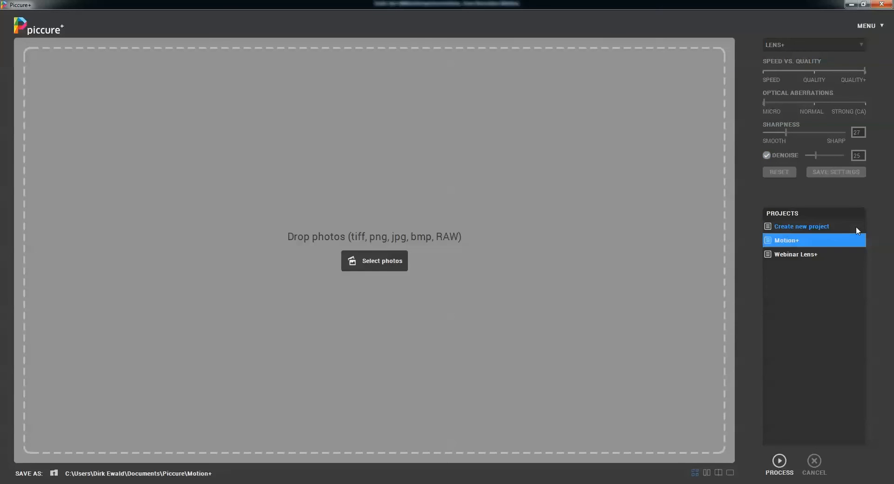
- Add the Taj Mahal JPG from the Bildmaterial folder to the Motion+ project
left_click(380, 259)
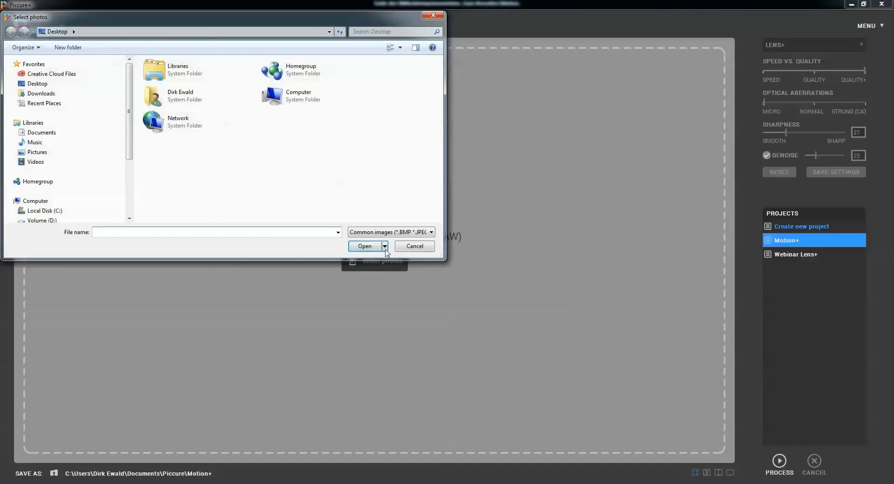
left_click(414, 247)
left_click_drag(0, 88, 138, 89)
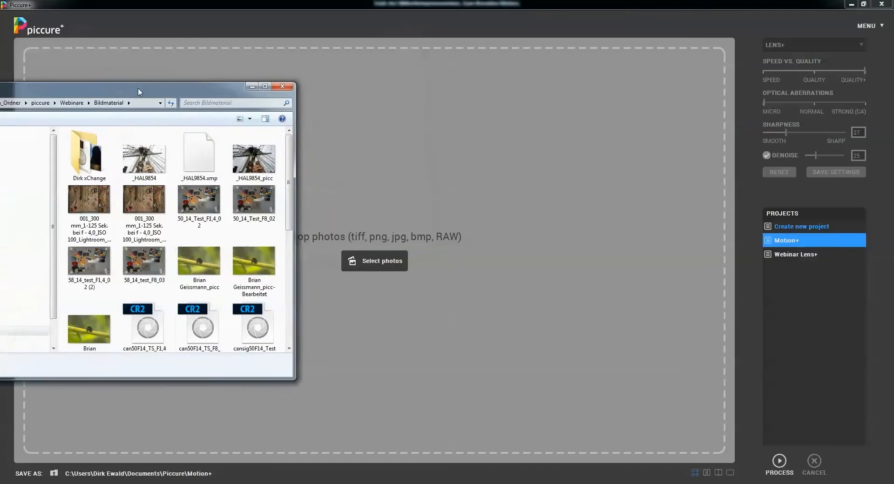
left_click_drag(289, 172, 296, 284)
left_click_drag(89, 212, 430, 211)
left_click_drag(192, 93, 0, 97)
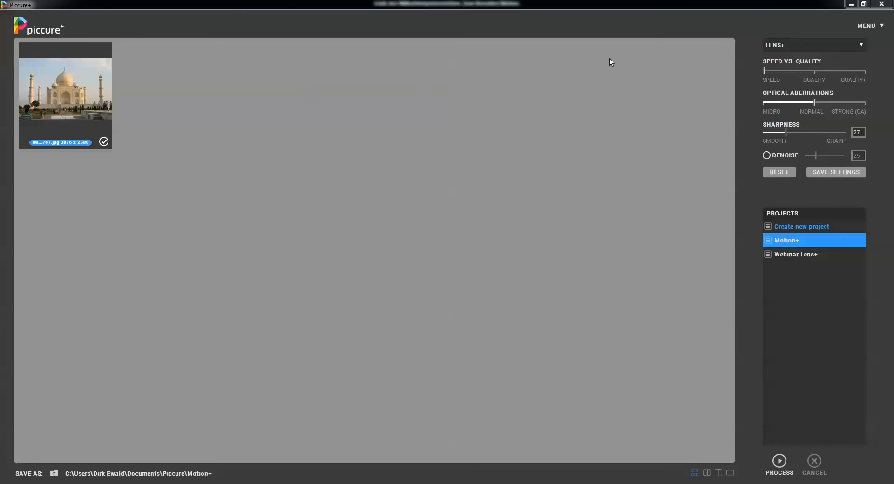
- Switch the correction mode to Motion+ and open the Taj Mahal photo
left_click(825, 44)
left_click(794, 65)
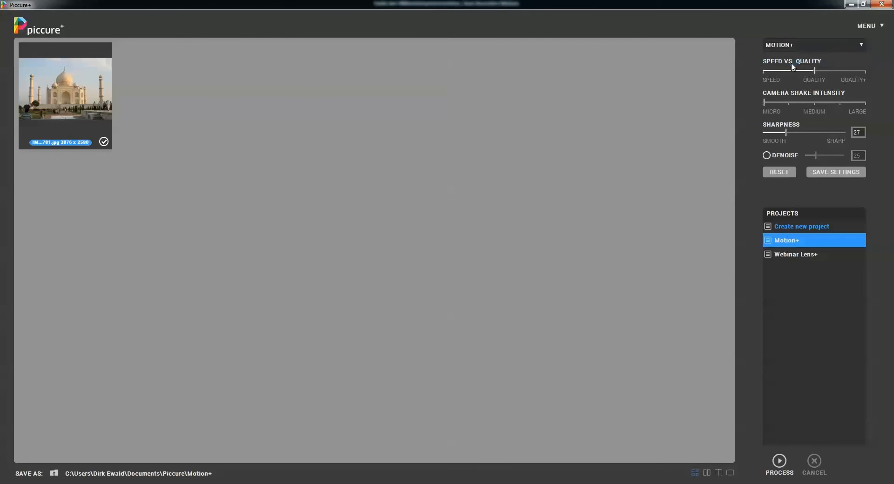
double_click(62, 102)
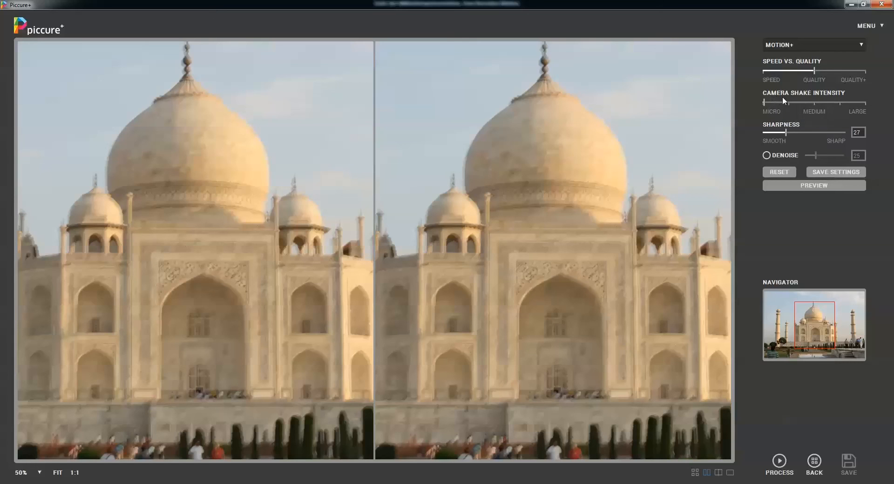
- Set Camera Shake Intensity to Medium and Speed vs. Quality to Speed, and preview the main dome at 75% zoom
left_click(815, 103)
left_click(40, 473)
left_click(21, 430)
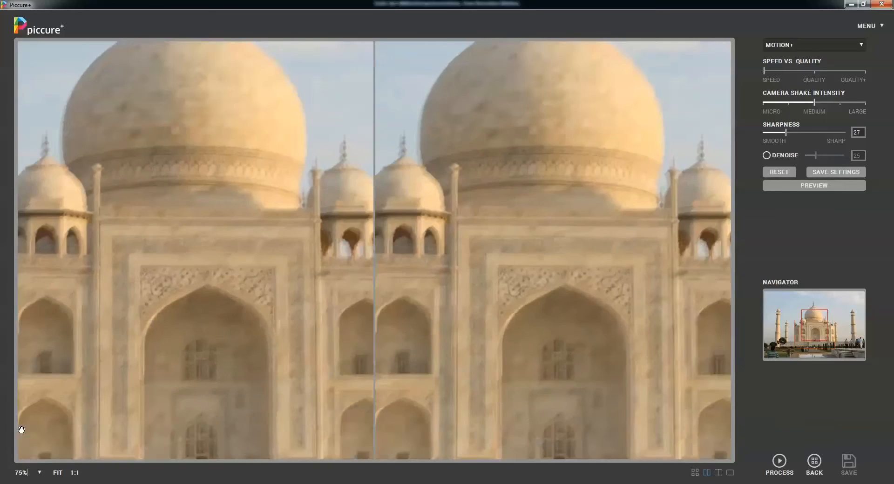
left_click_drag(334, 152, 381, 291)
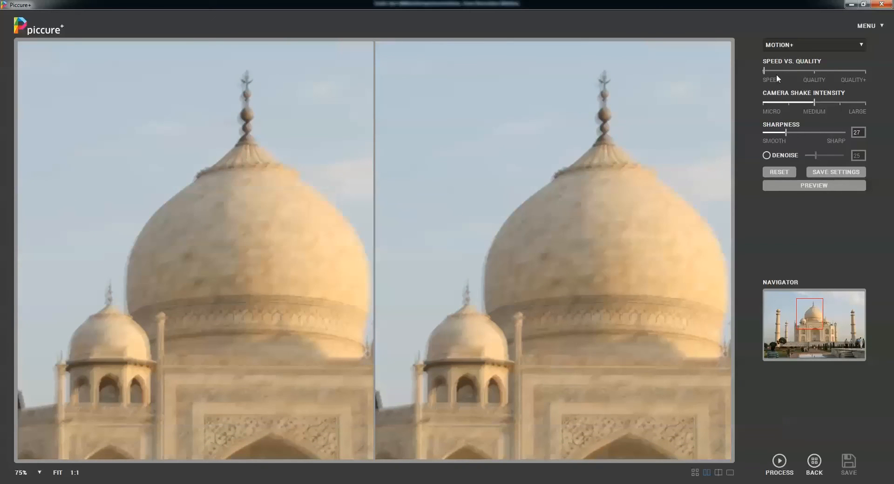
left_click(810, 189)
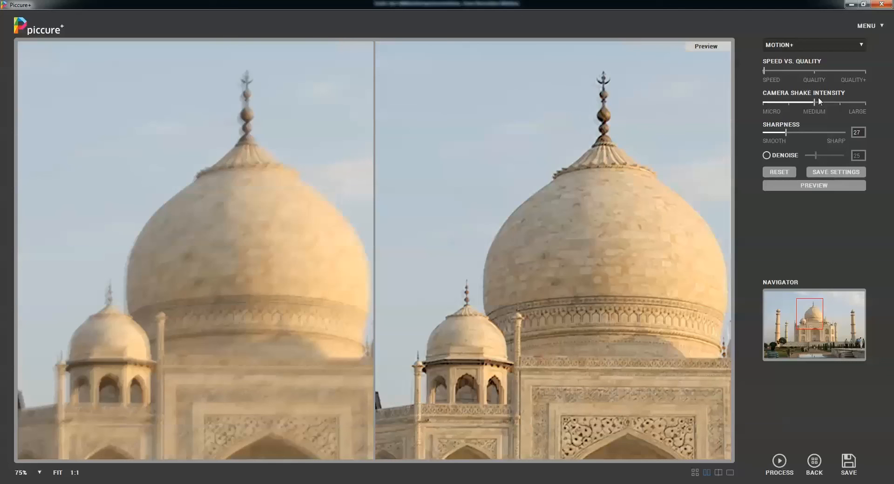
- Preview the dome with Speed vs. Quality at Quality+, and again with the reference area placed at the dome's finial
left_click(861, 74)
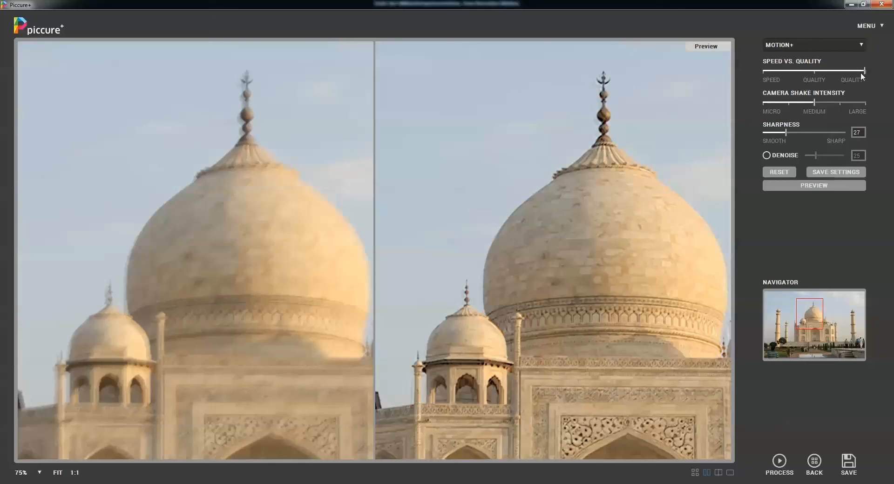
left_click(812, 187)
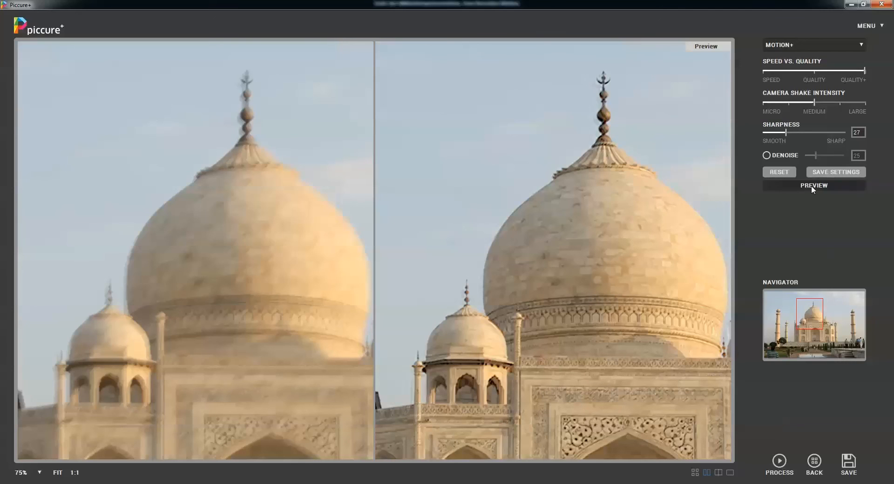
left_click(811, 185)
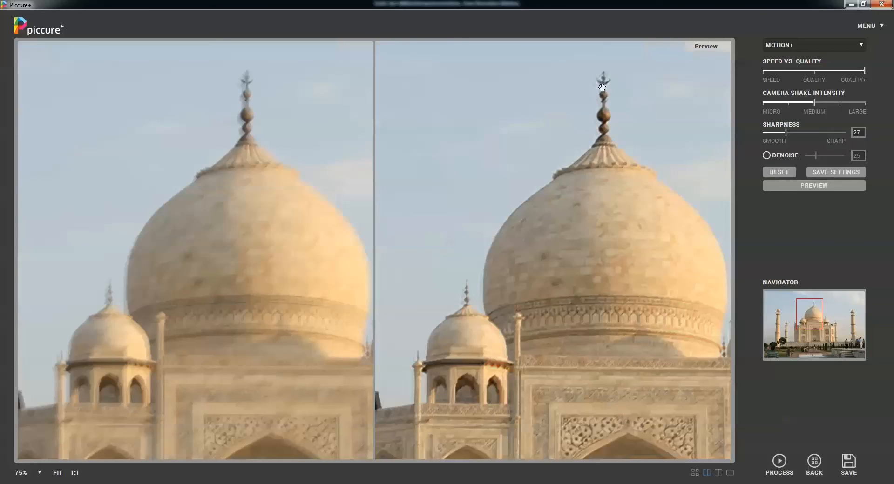
left_click(595, 116)
left_click(800, 186)
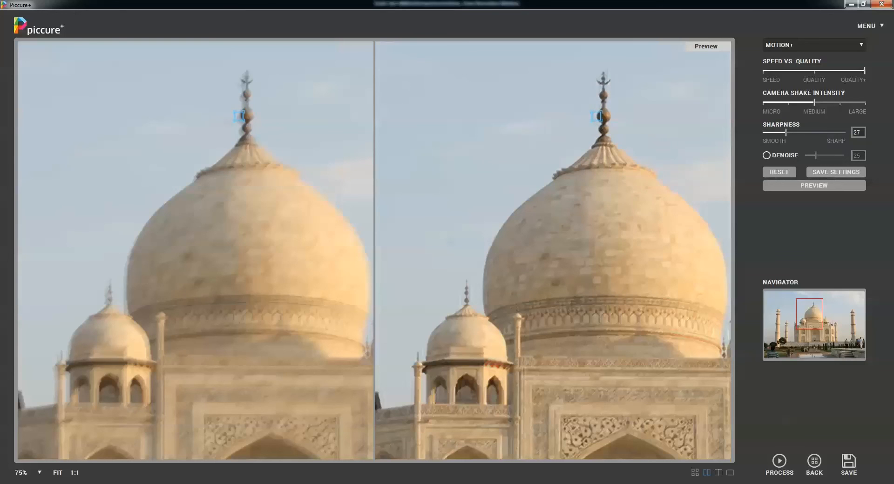
- Process the full Taj Mahal photo with the Quality+ and Medium settings, showing the building at 50% zoom
left_click(41, 473)
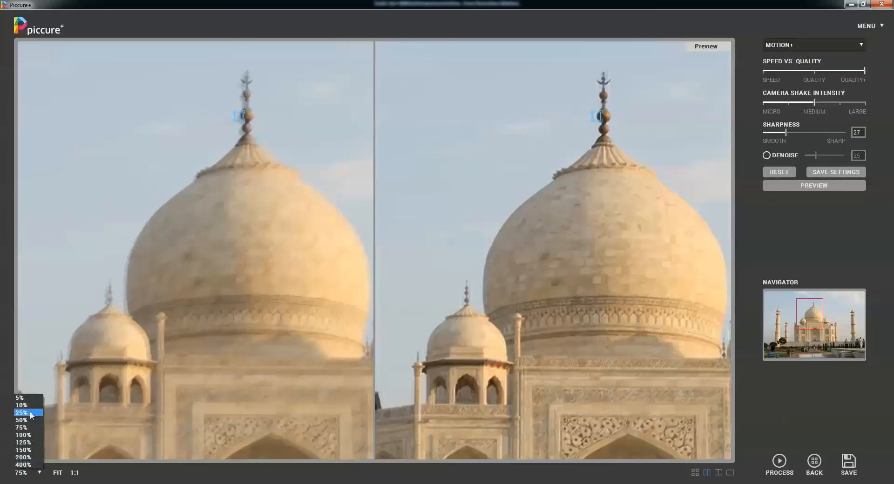
left_click(30, 412)
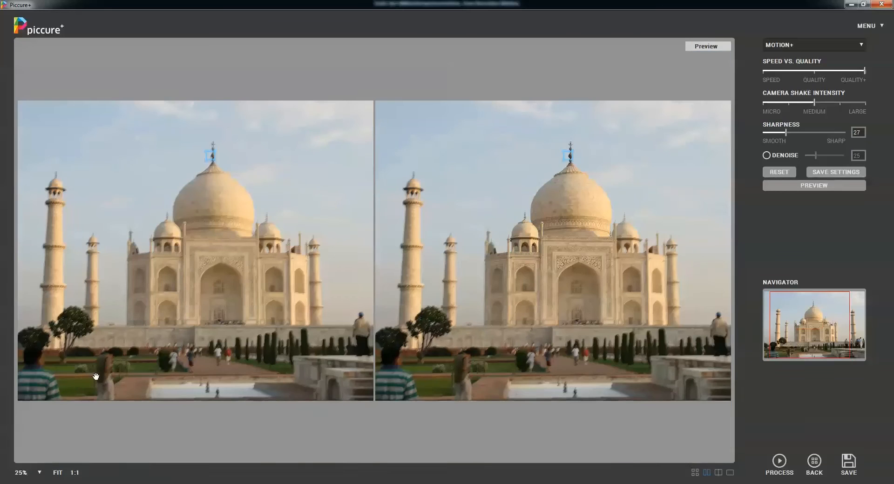
left_click(40, 473)
left_click(27, 420)
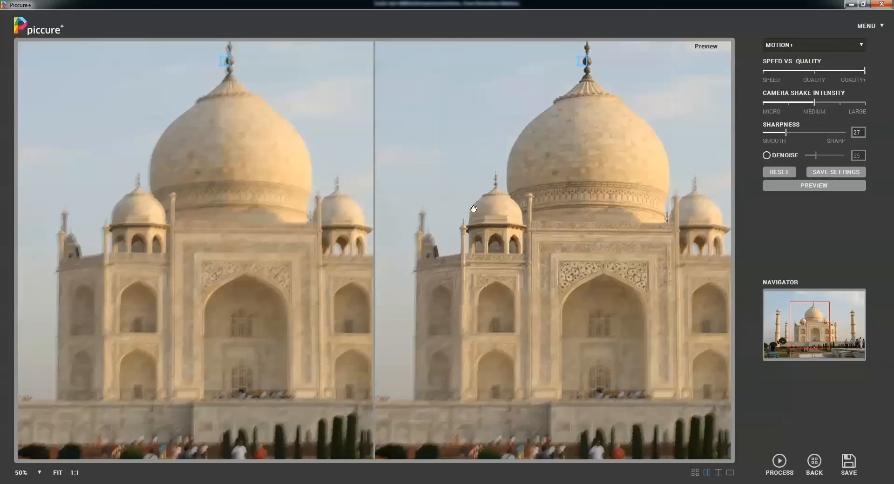
left_click_drag(475, 206, 496, 195)
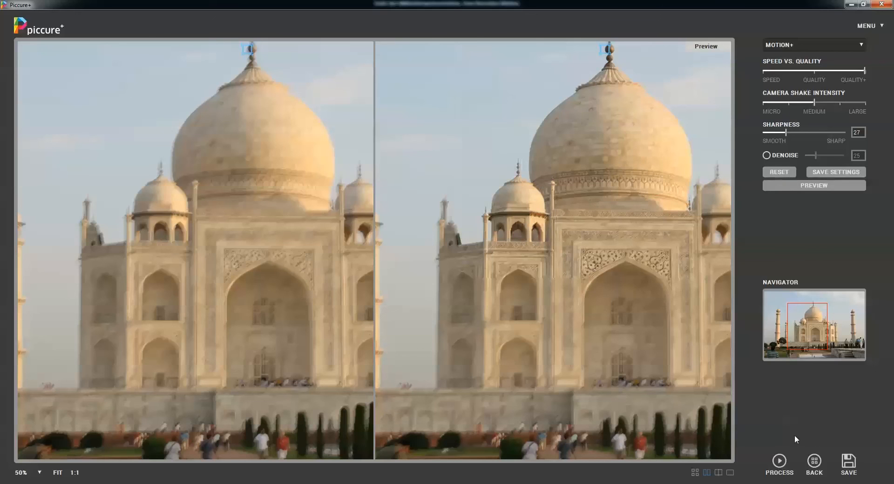
left_click(779, 462)
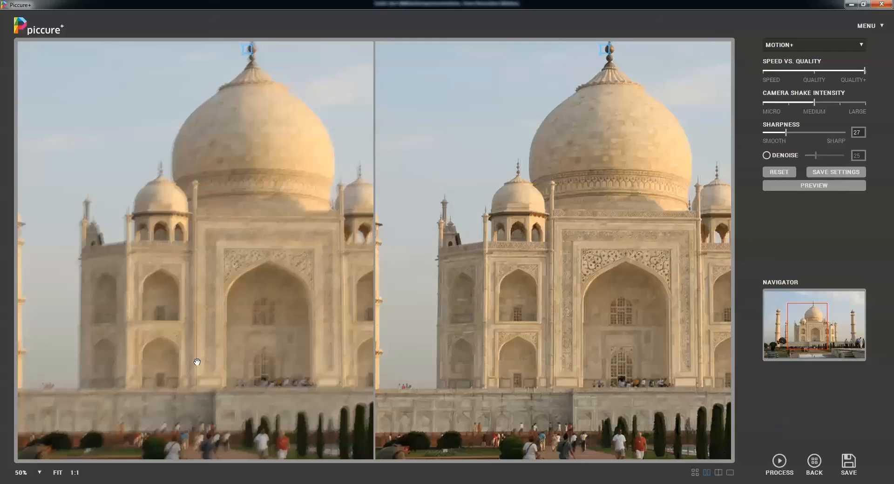
- Place the reference area at the tip of the small dome beside the main dome and preview at 25% zoom
left_click(38, 473)
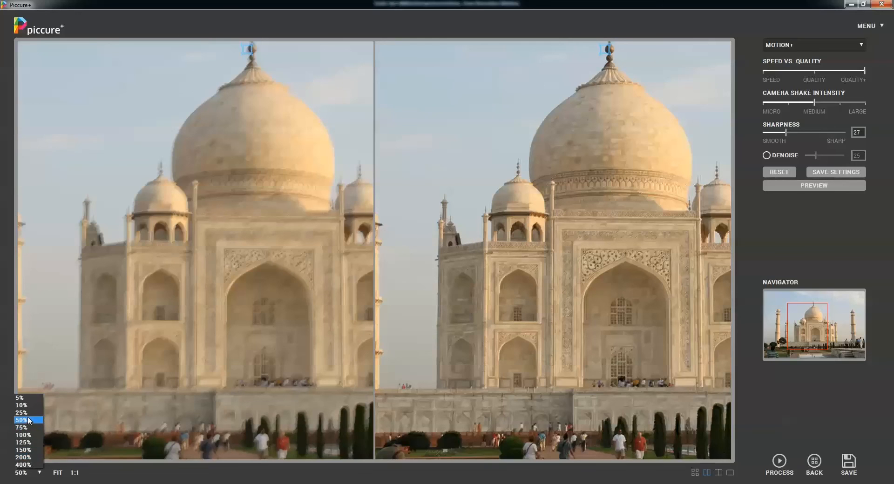
left_click(27, 413)
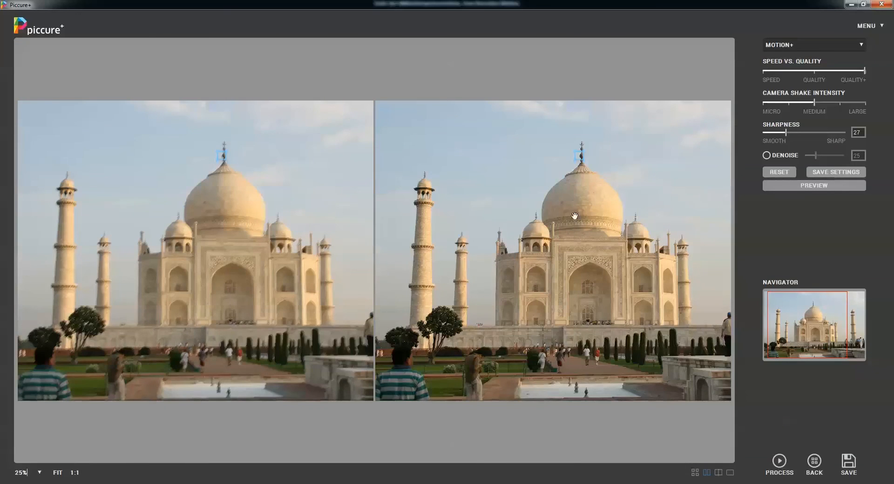
left_click(533, 215)
left_click(810, 185)
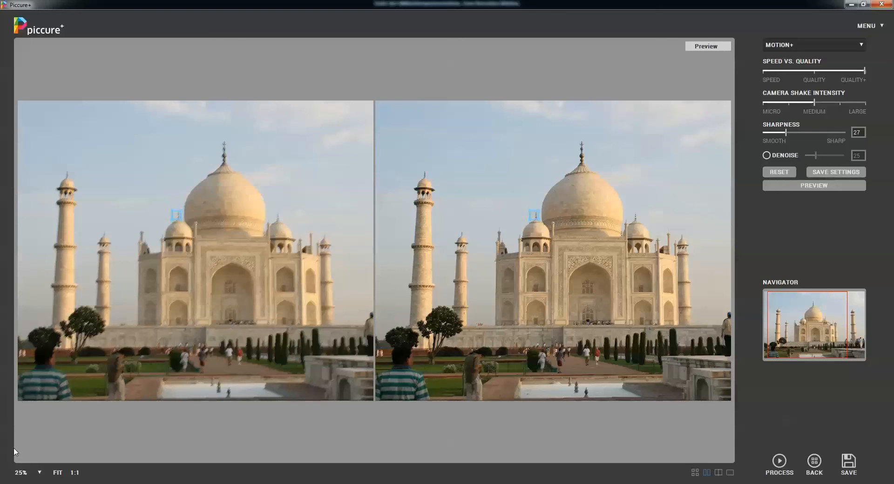
- Compare the visitors on the path and by the minaret at 75% zoom, and return to the image overview
left_click(39, 473)
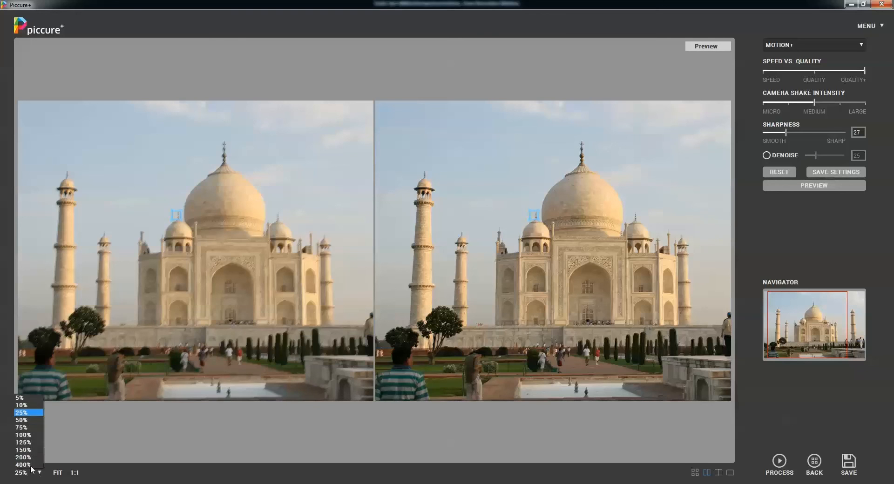
left_click(22, 427)
left_click_drag(684, 385, 593, 266)
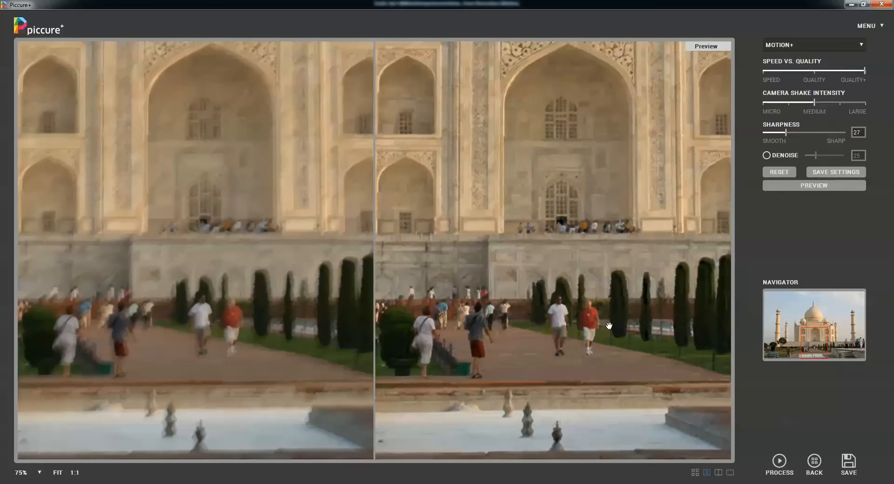
left_click_drag(671, 324, 419, 305)
left_click_drag(605, 305, 488, 299)
left_click_drag(649, 265, 553, 265)
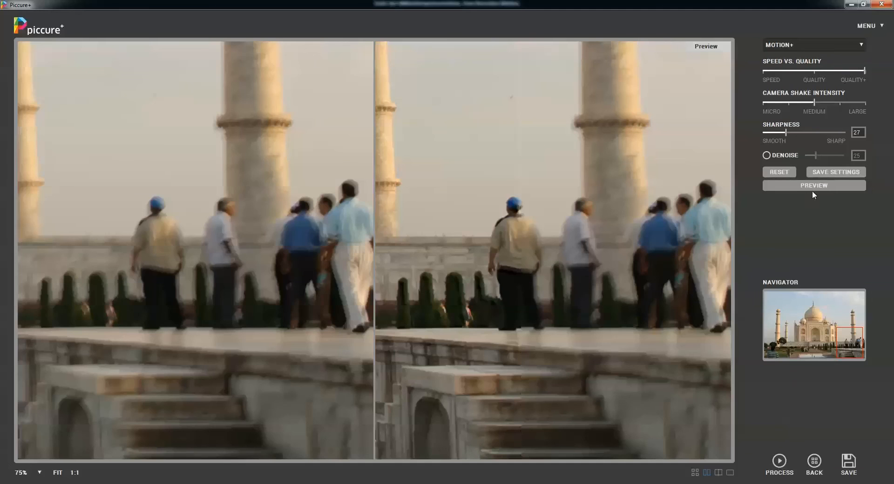
left_click_drag(588, 240, 560, 239)
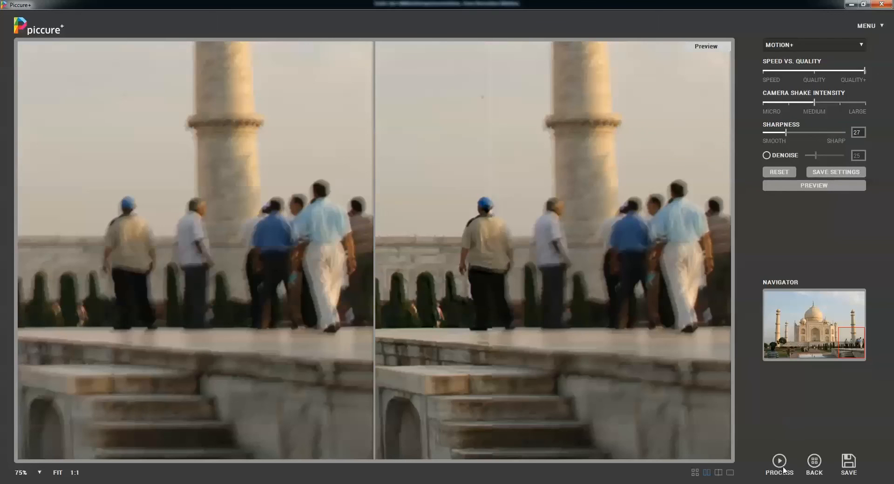
left_click(814, 463)
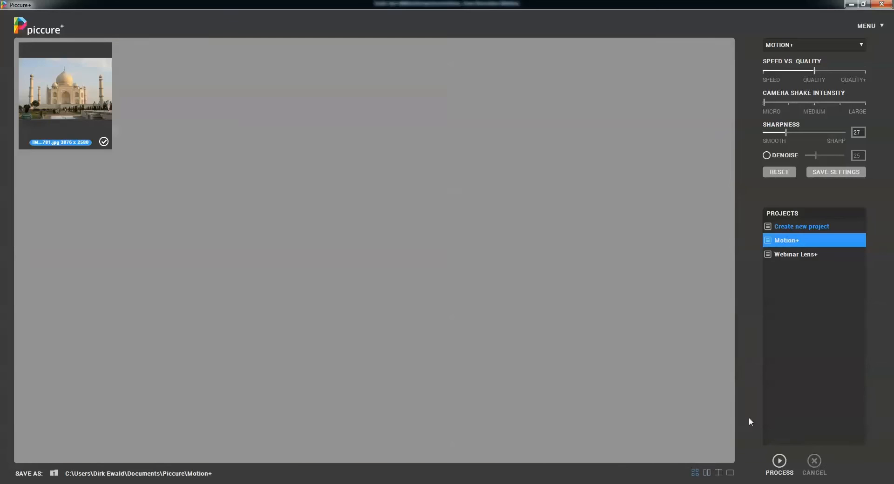